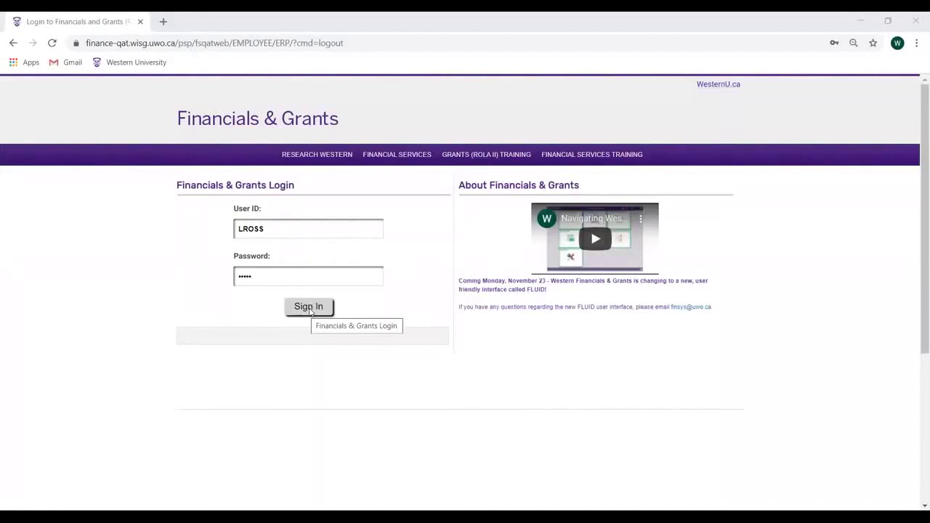
Sign in from the Financials & Grants login page to reach Western Financials Home.
left_click(309, 308)
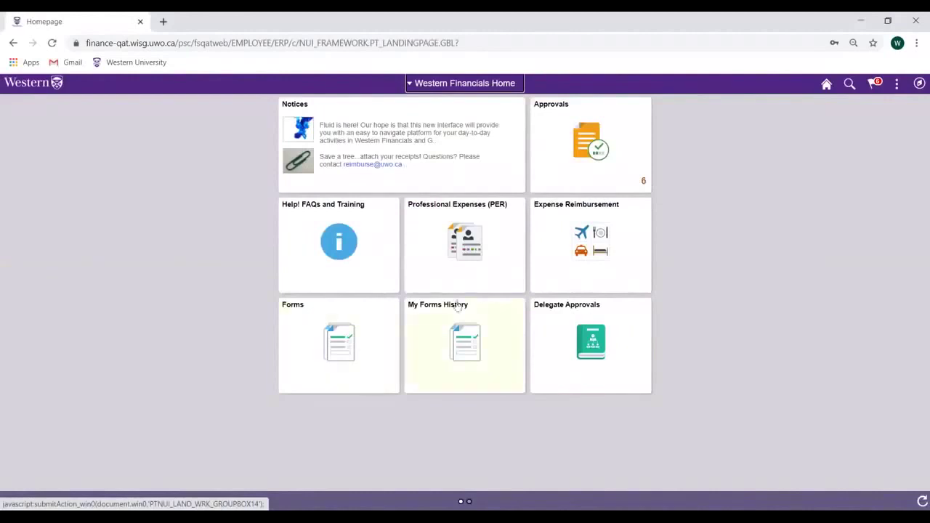
Create a new expense report from Expense Reimbursement > Expense Reports.
left_click(542, 248)
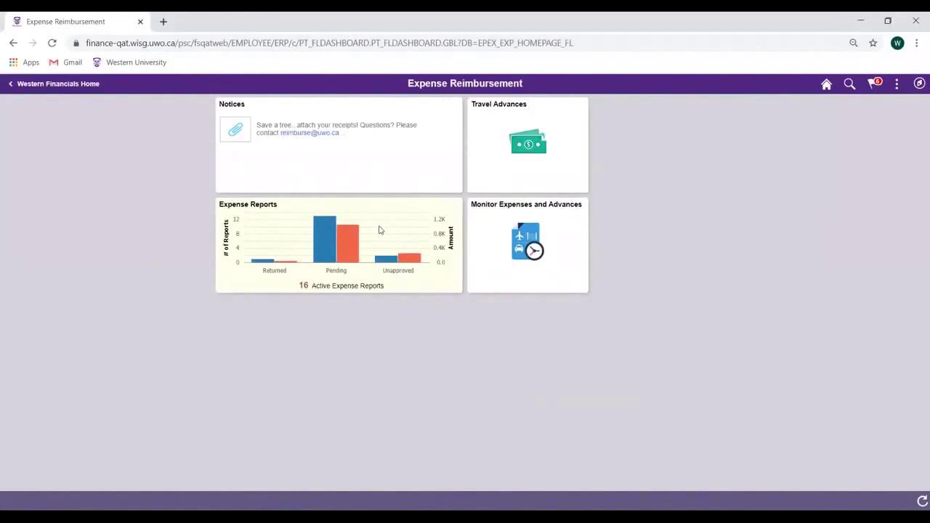
left_click(379, 230)
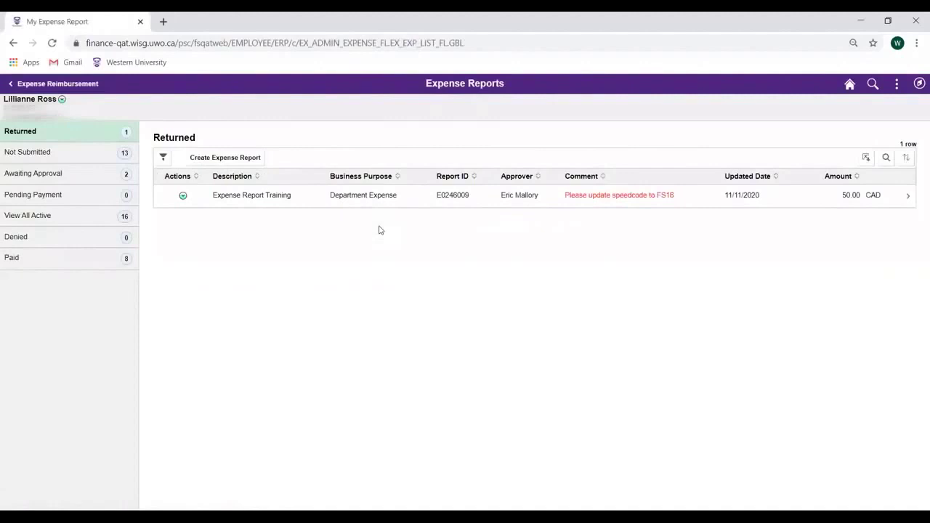
left_click(254, 158)
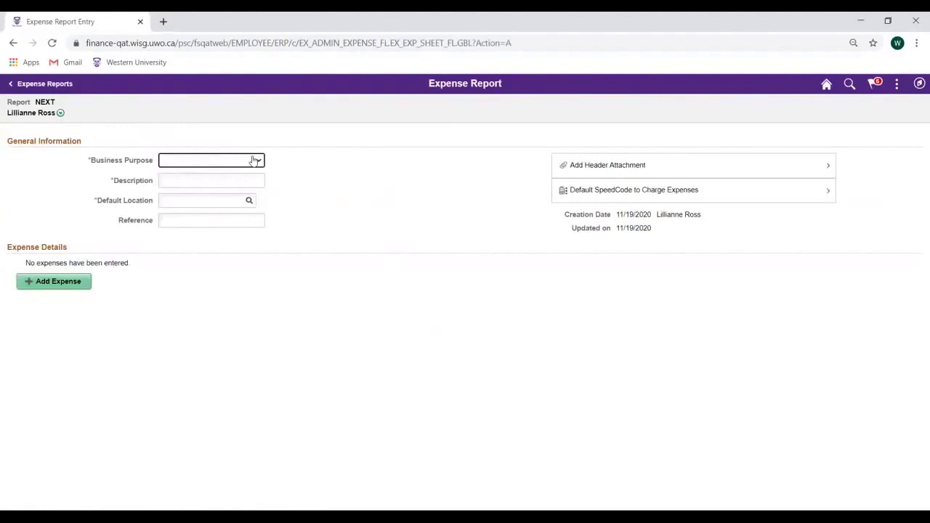
Set Business Purpose to Conference and Description to 'Conference name here'.
left_click(254, 160)
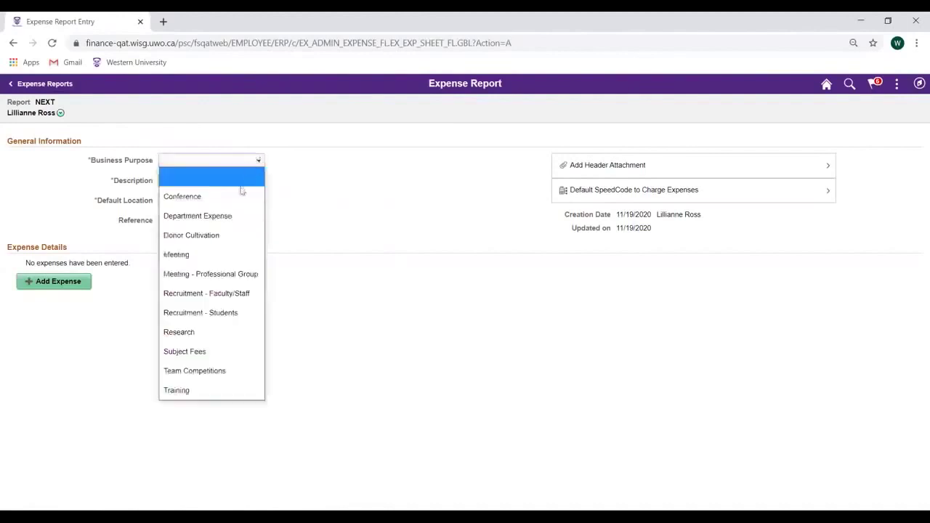
left_click(199, 194)
left_click(196, 181)
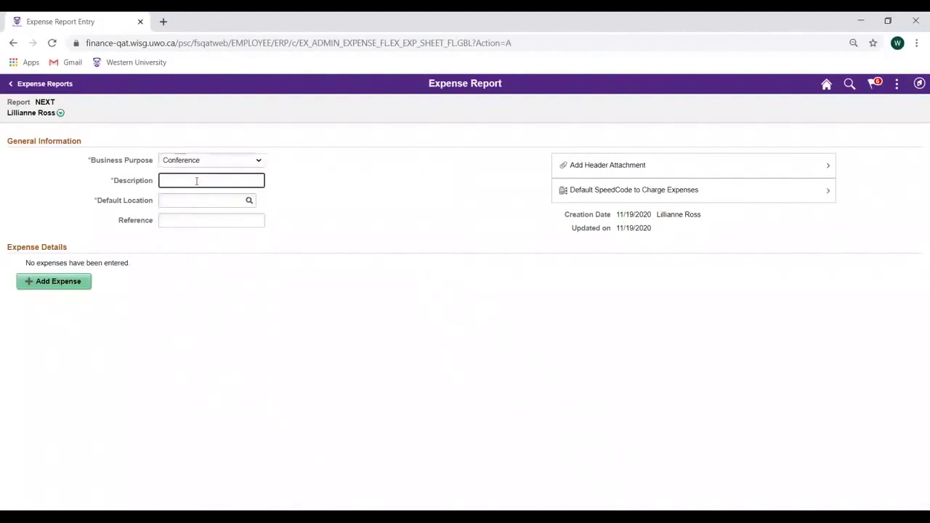
type("Conference name here")
left_click(178, 199)
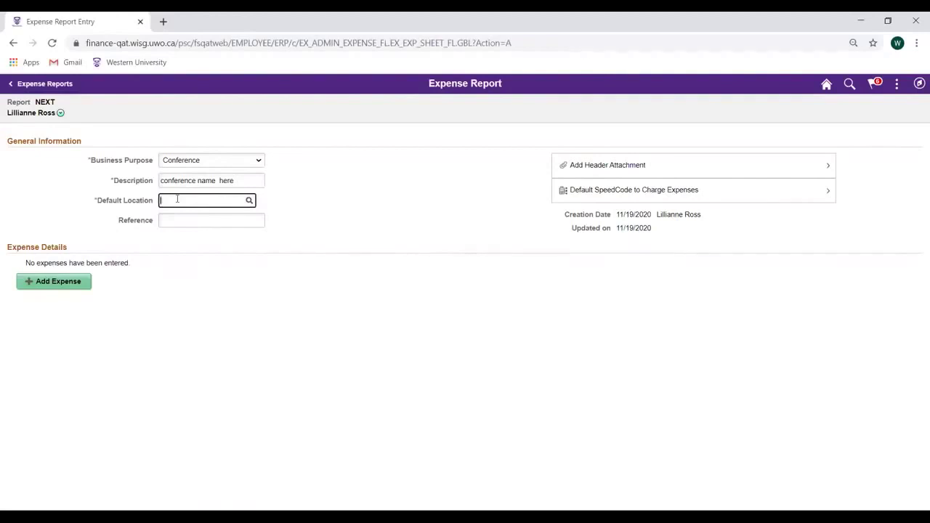
Pick CAN (Canada) as the report's Default Location via the lookup.
left_click(248, 200)
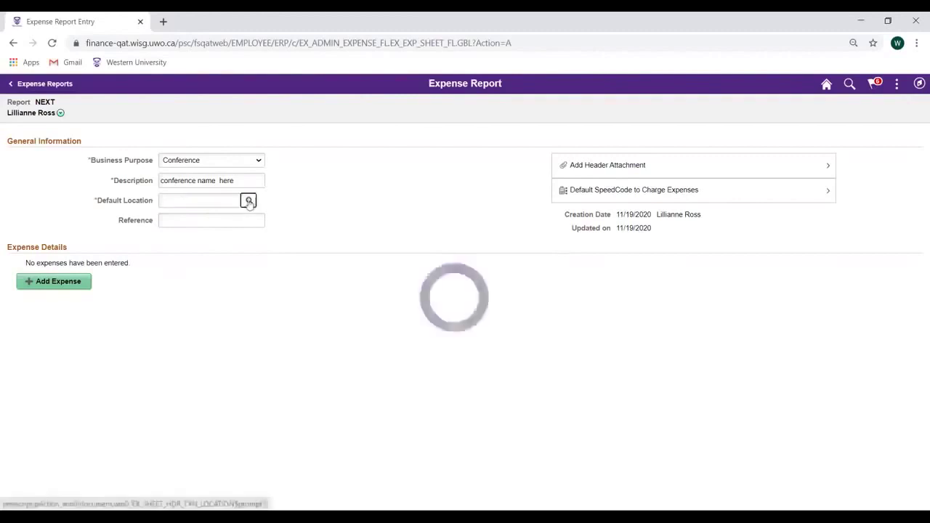
left_click(238, 203)
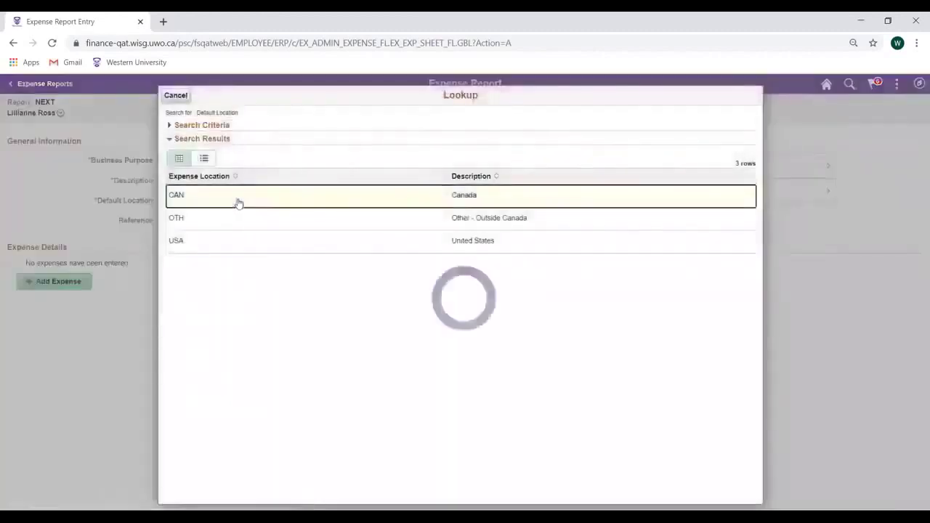
left_click(211, 222)
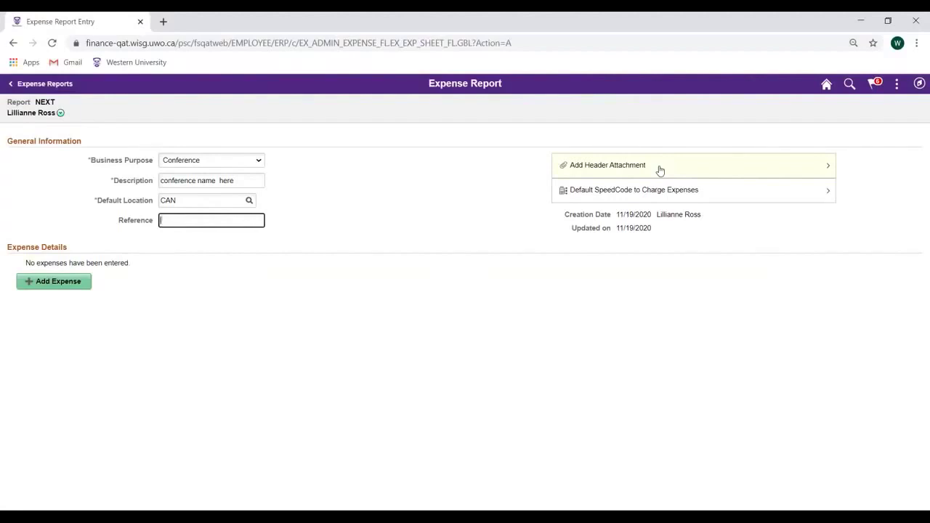
left_click(658, 191)
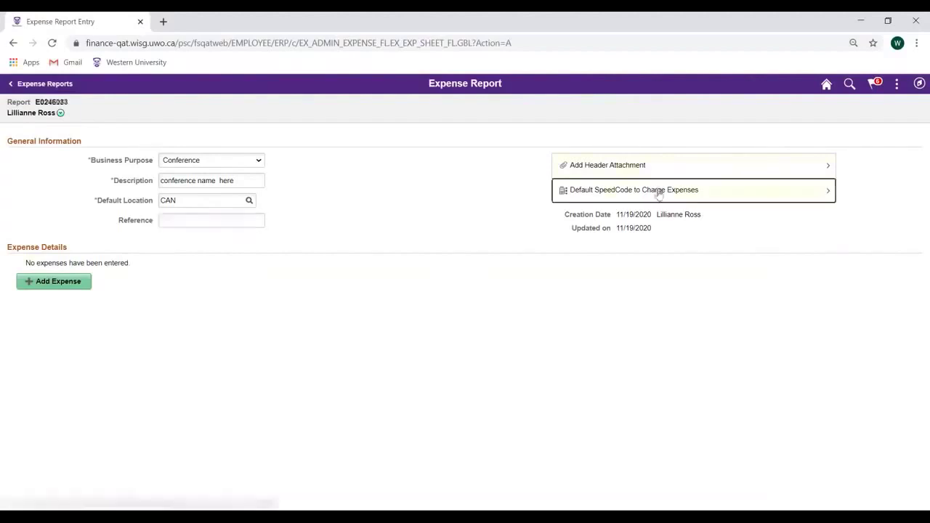
Set the default SpeedCode to FS16 (fund 1, dept 421030, program 00000).
left_click(718, 195)
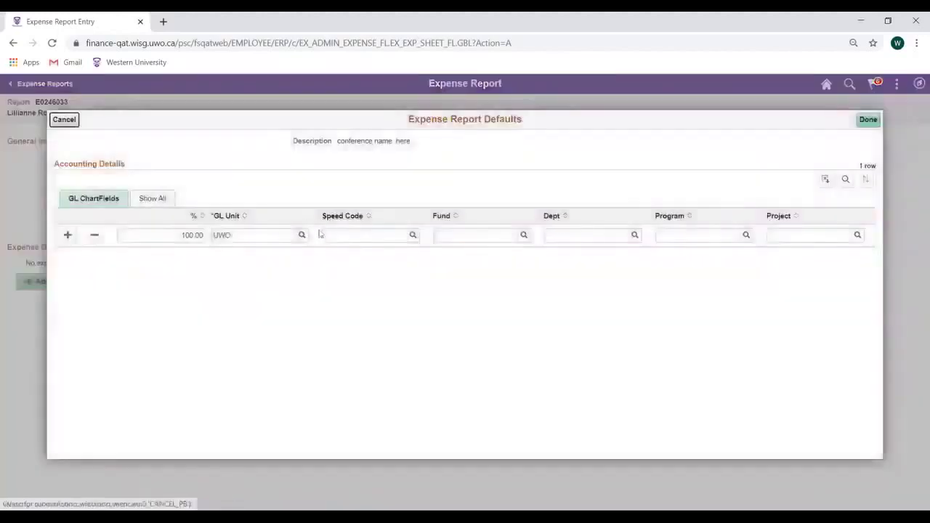
left_click(340, 236)
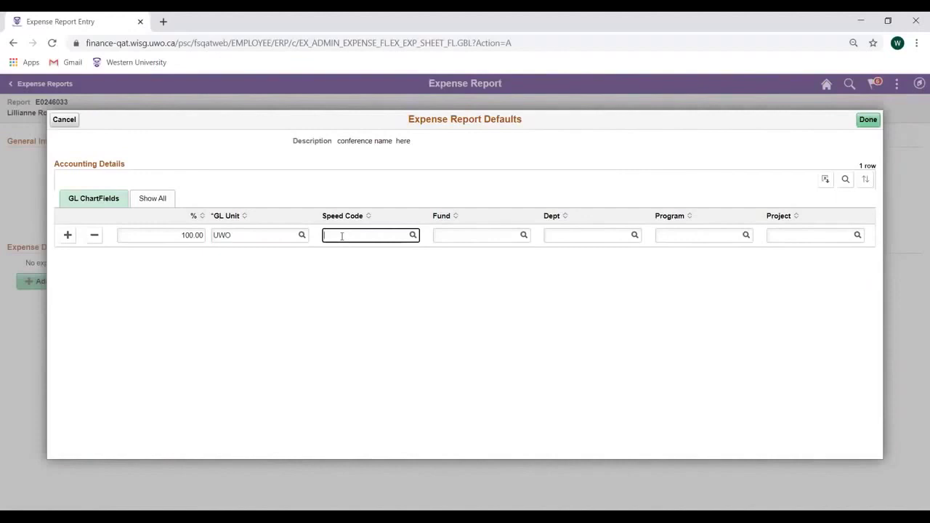
type("FS16")
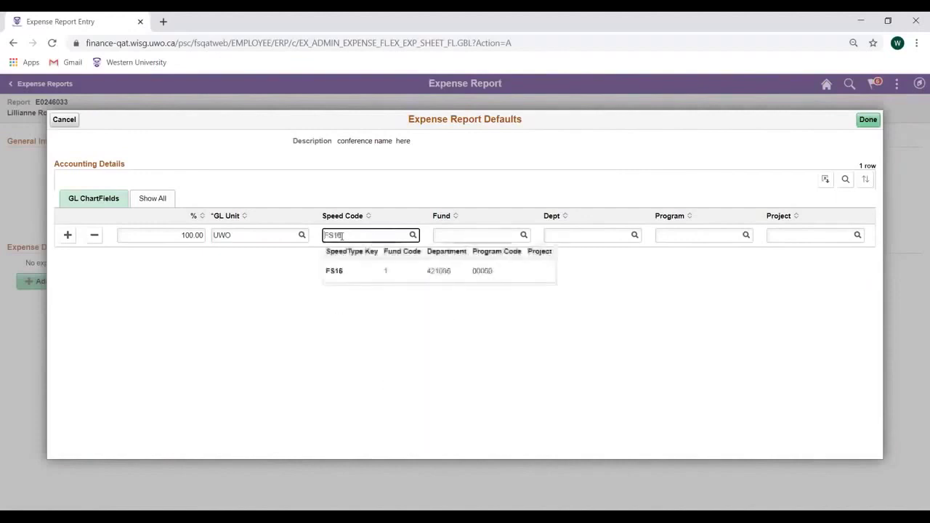
left_click(350, 270)
key("Tab")
key("Tab")
key("Tab")
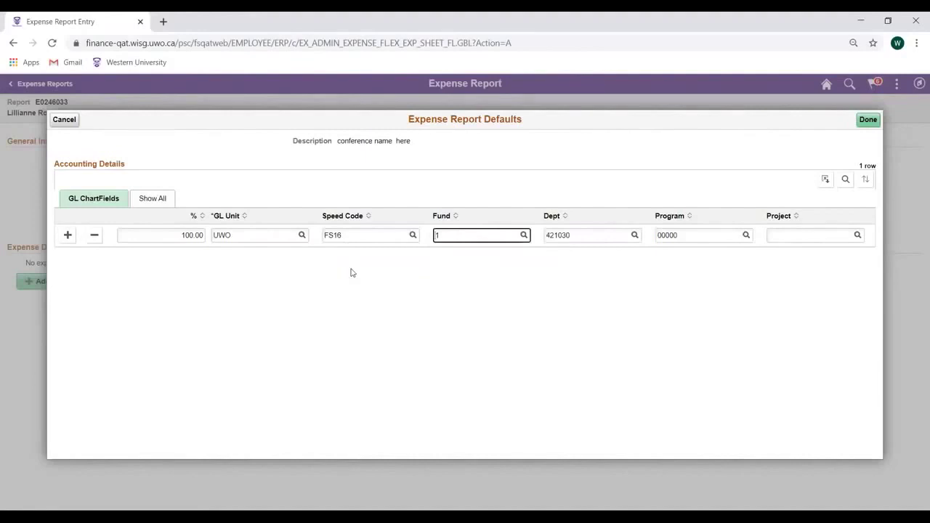
left_click(869, 121)
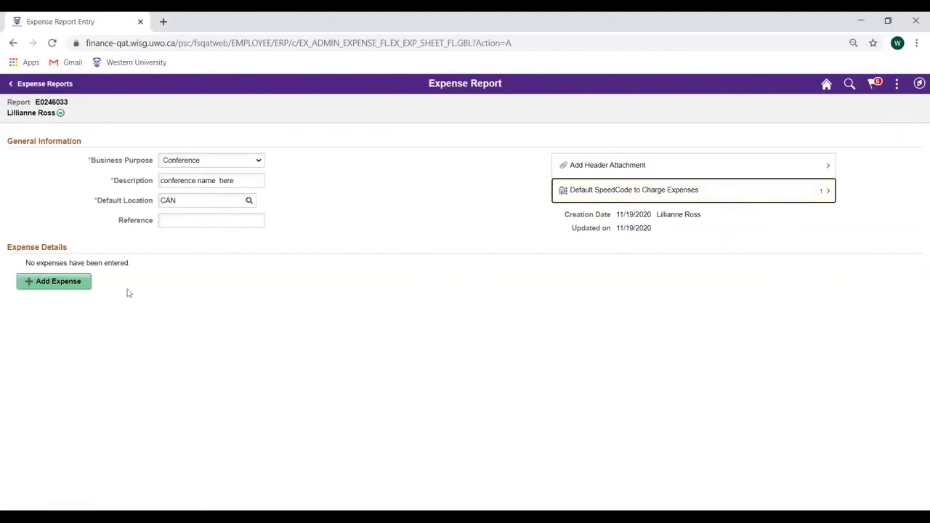
Add an expense line and keep its date at 11/19/2020.
left_click(77, 287)
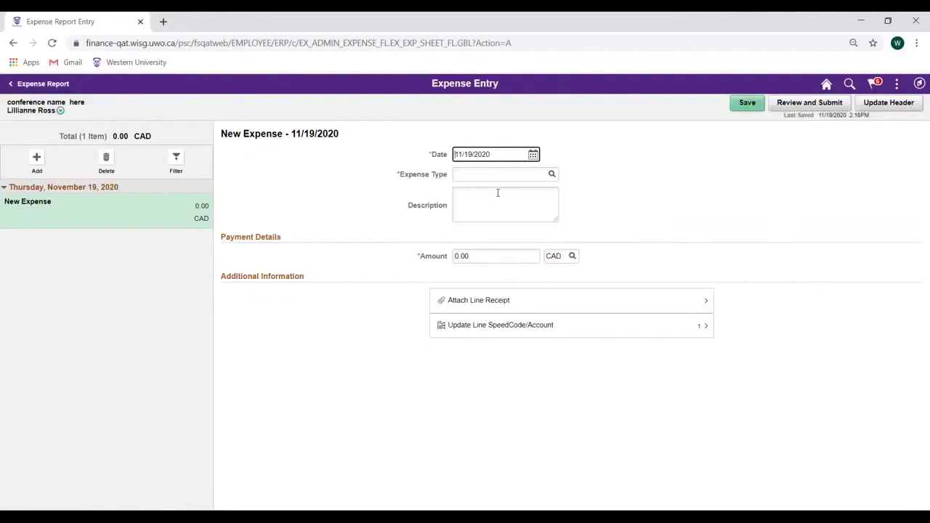
left_click(533, 154)
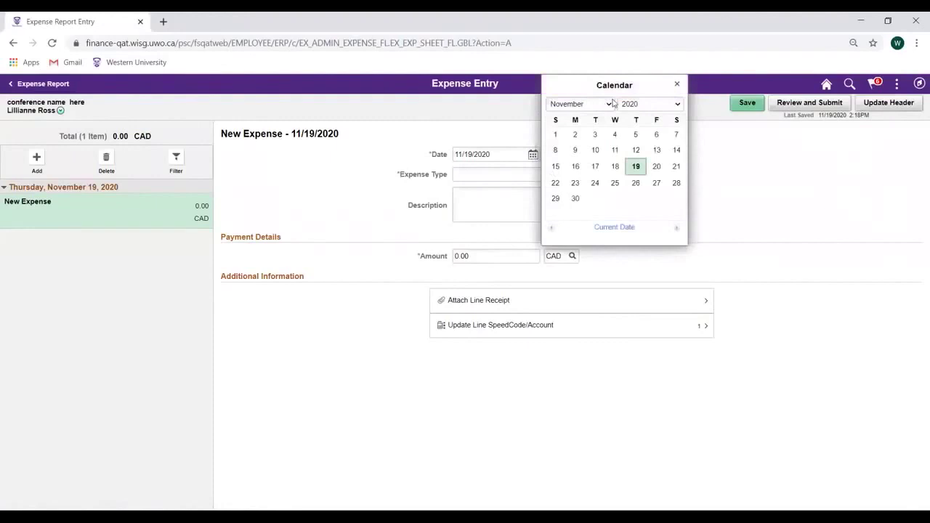
left_click(609, 104)
left_click(611, 106)
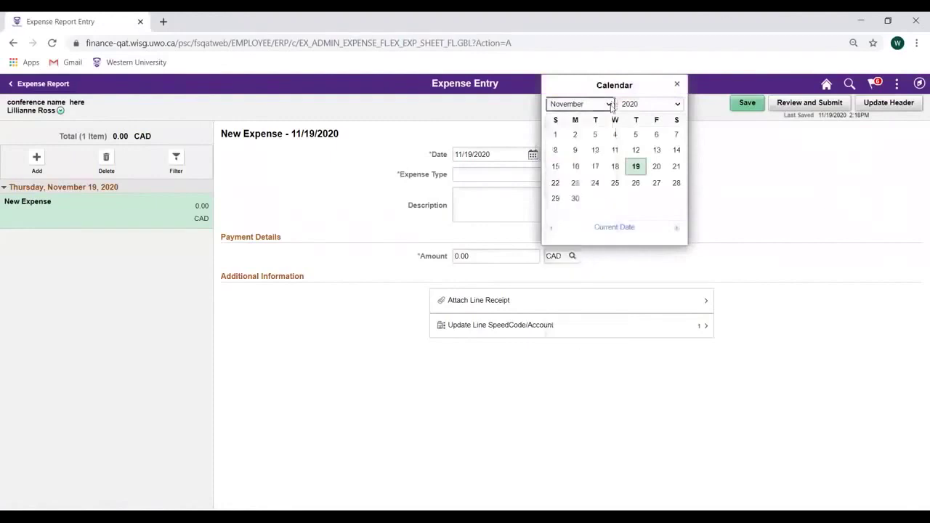
left_click(678, 105)
left_click(679, 105)
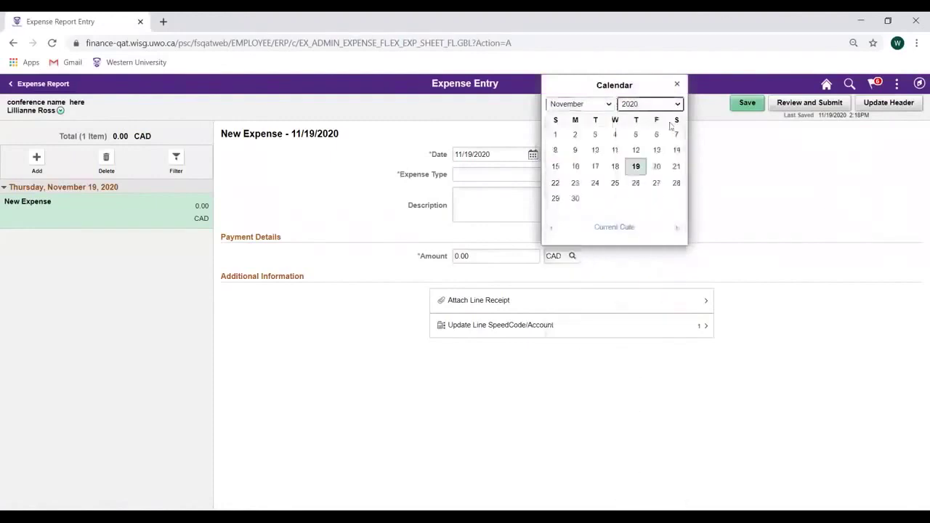
left_click(635, 166)
left_click(530, 178)
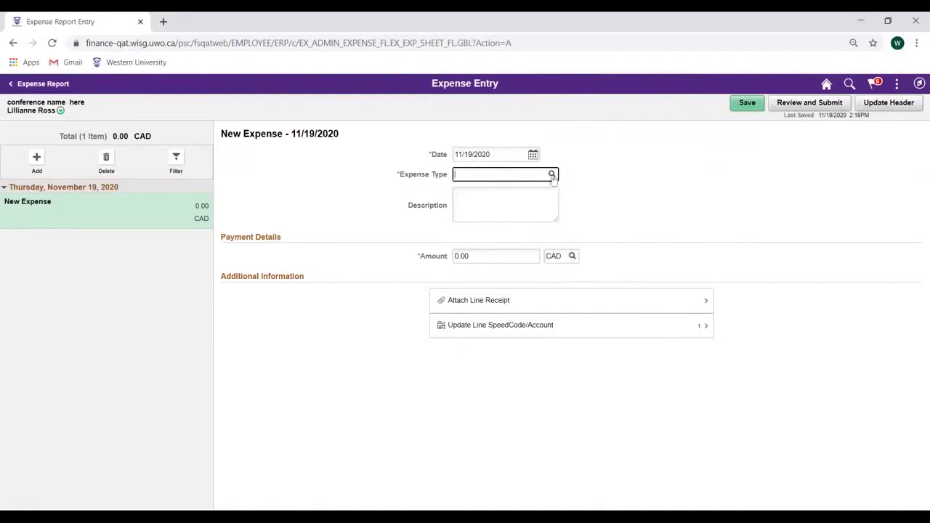
Search All Types for 'airfare' to list the three airfare expense types.
left_click(552, 175)
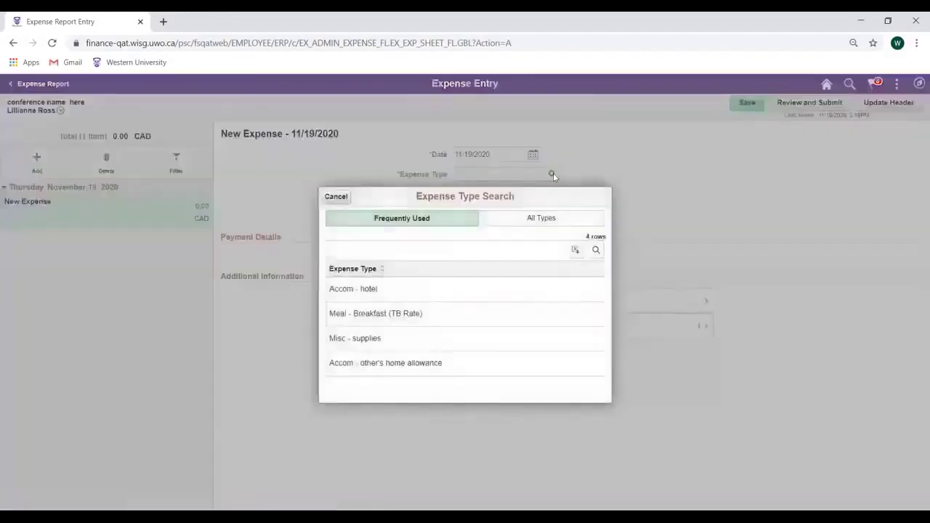
left_click(438, 222)
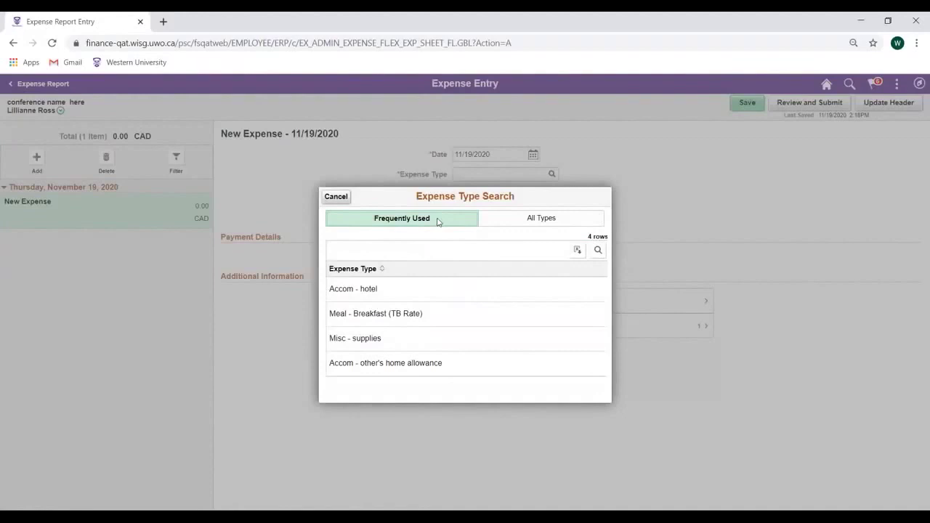
left_click(518, 218)
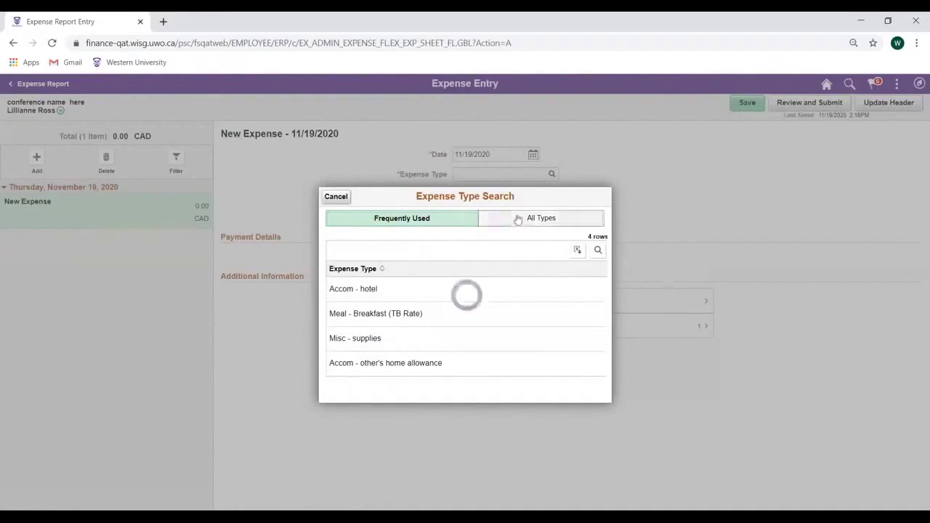
scroll(494, 338, "down", 10)
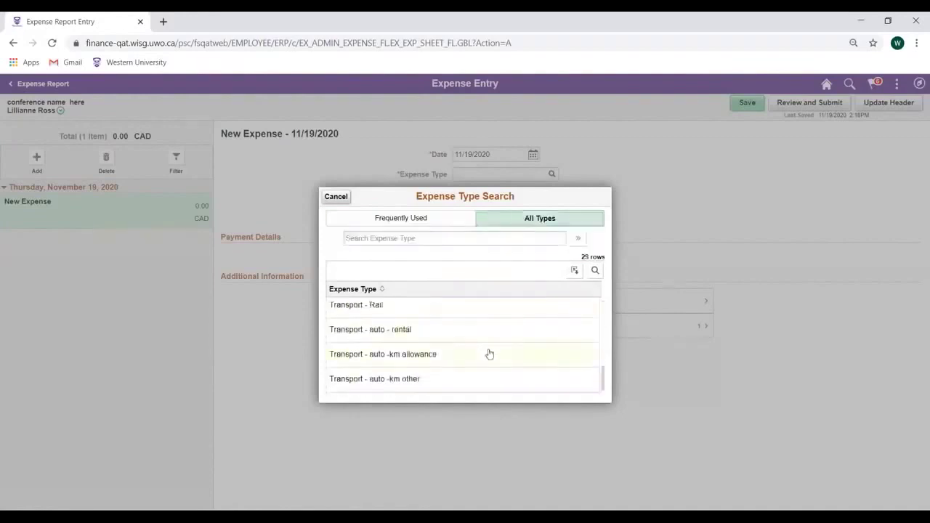
scroll(492, 354, "up", 3)
scroll(492, 355, "up", 10)
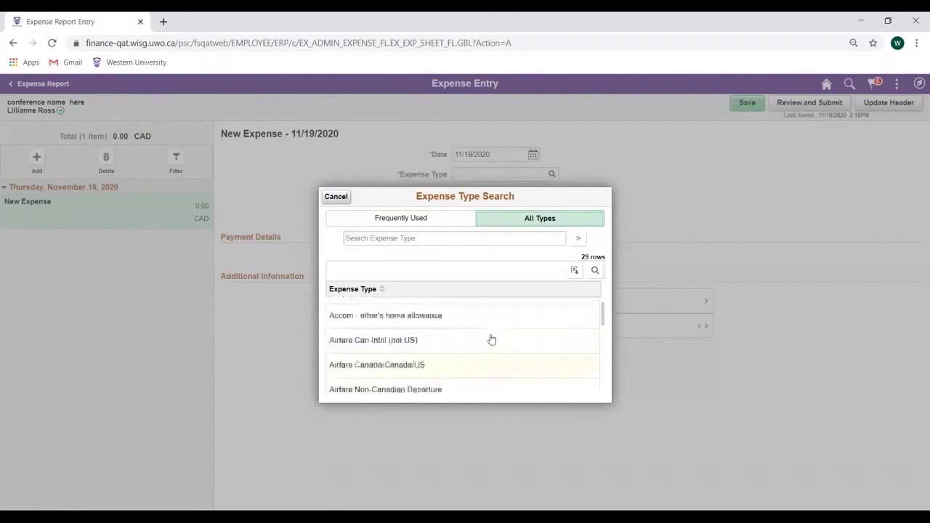
left_click(475, 239)
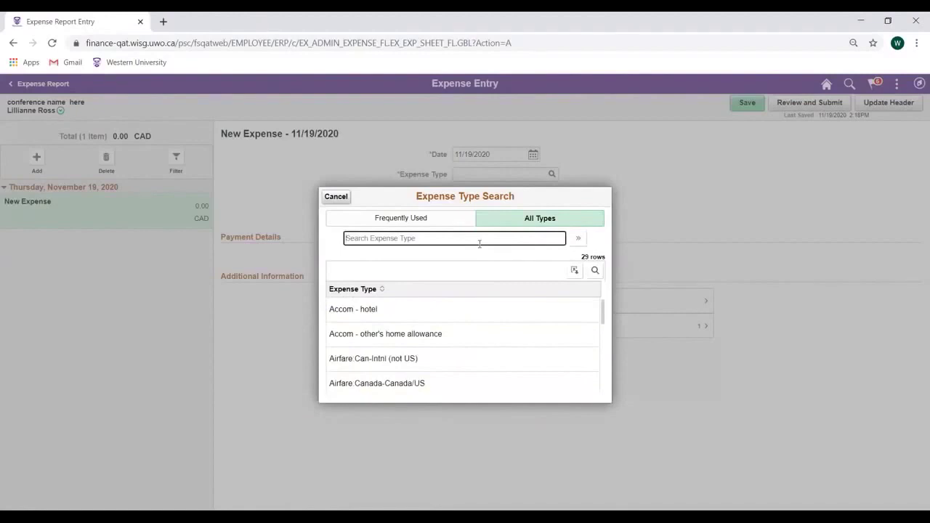
type("airfare")
key("Return")
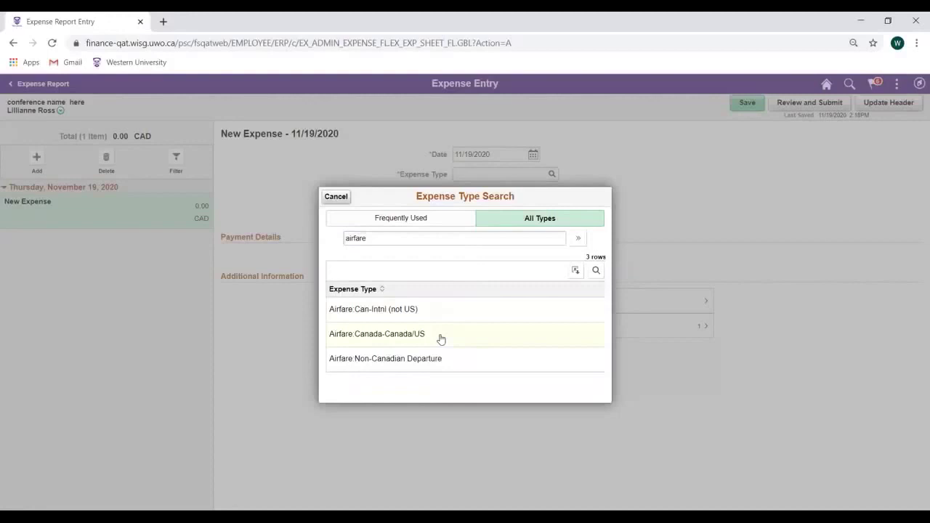
Choose Airfare Canada-Canada/US, then visit the Originating Location and Ticket # fields.
left_click(436, 337)
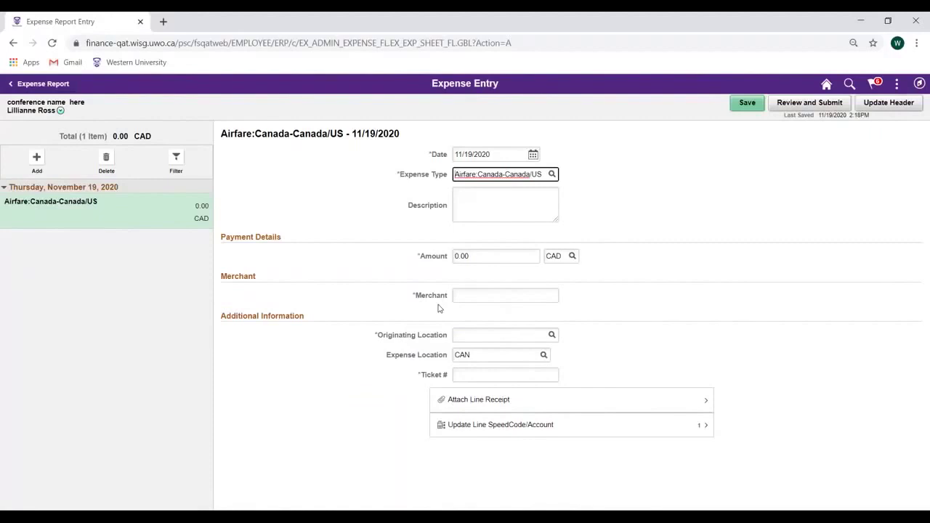
left_click(470, 334)
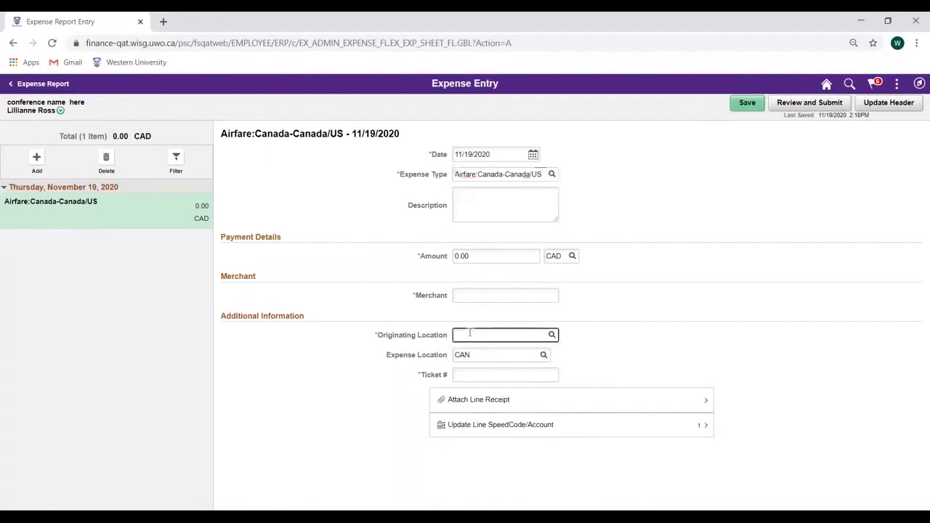
left_click(474, 373)
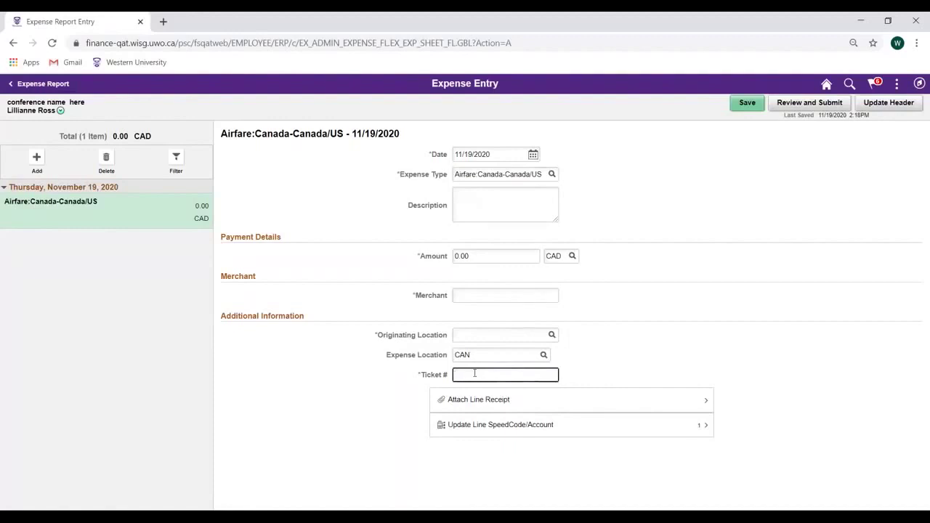
Switch the line's expense type to Accom - hotel from Frequently Used.
left_click(551, 175)
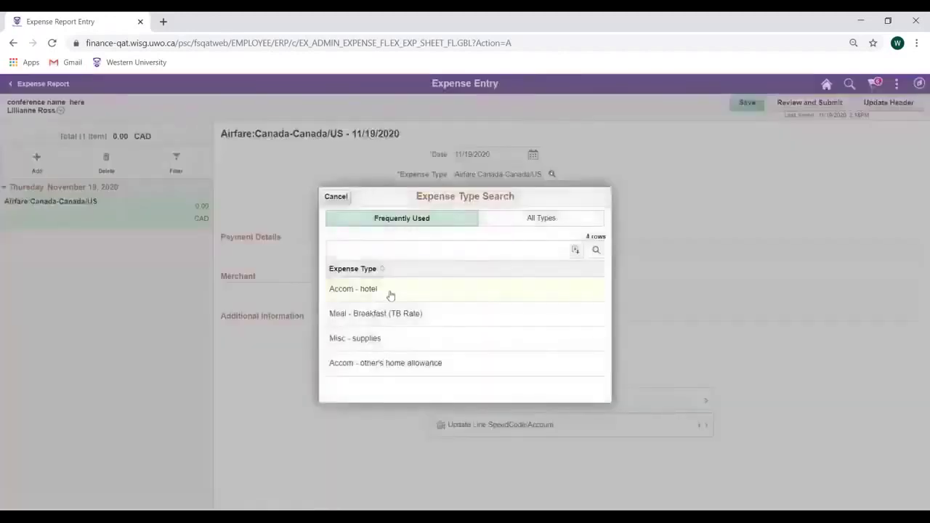
left_click(390, 293)
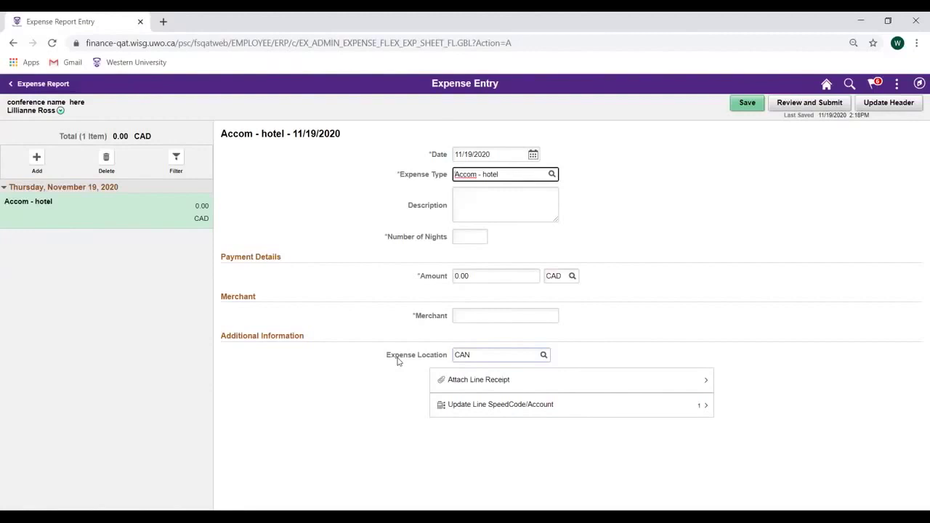
Enter 1 night, amount 120 CAD and merchant 'hotel name here' on the hotel line.
left_click(484, 216)
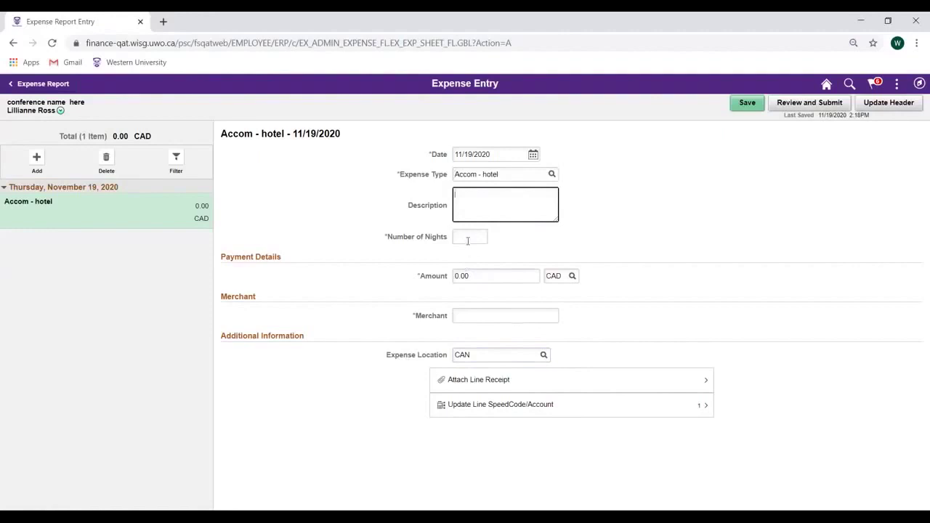
left_click(468, 240)
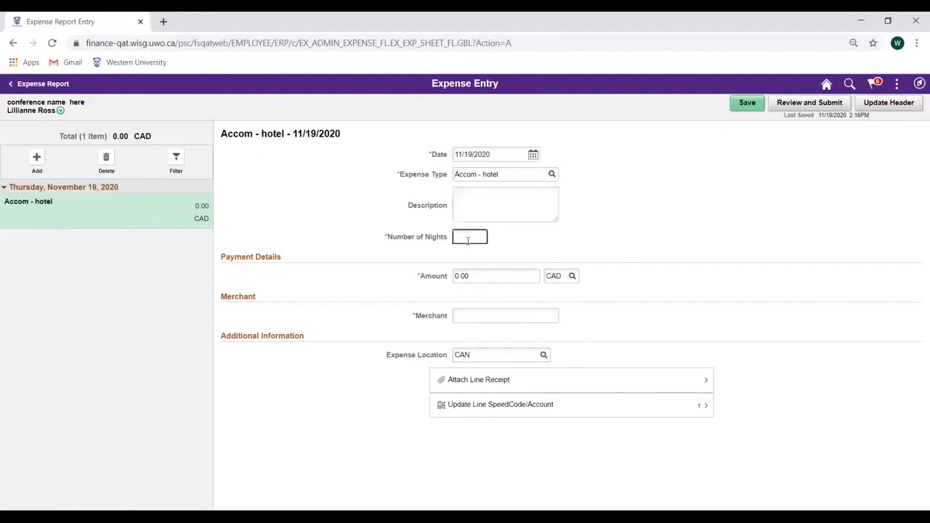
type("1")
left_click(474, 277)
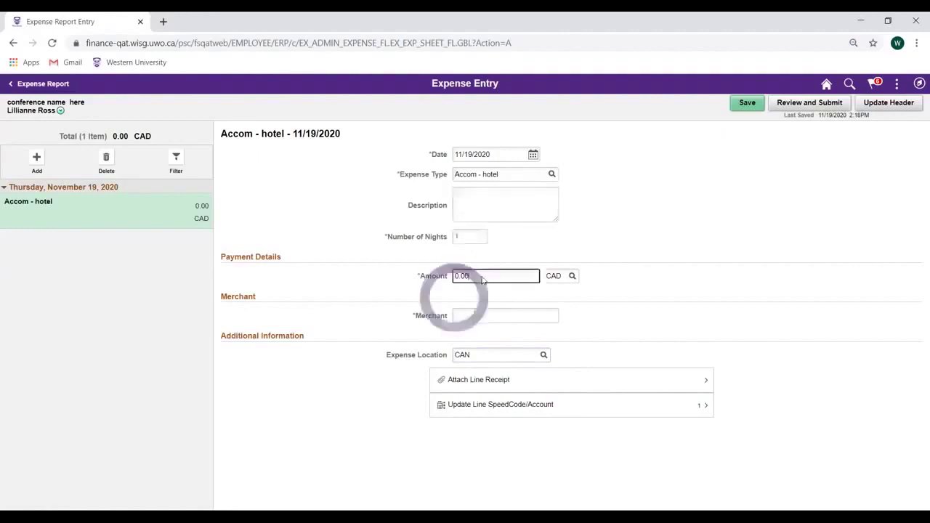
left_click(436, 278)
type("12")
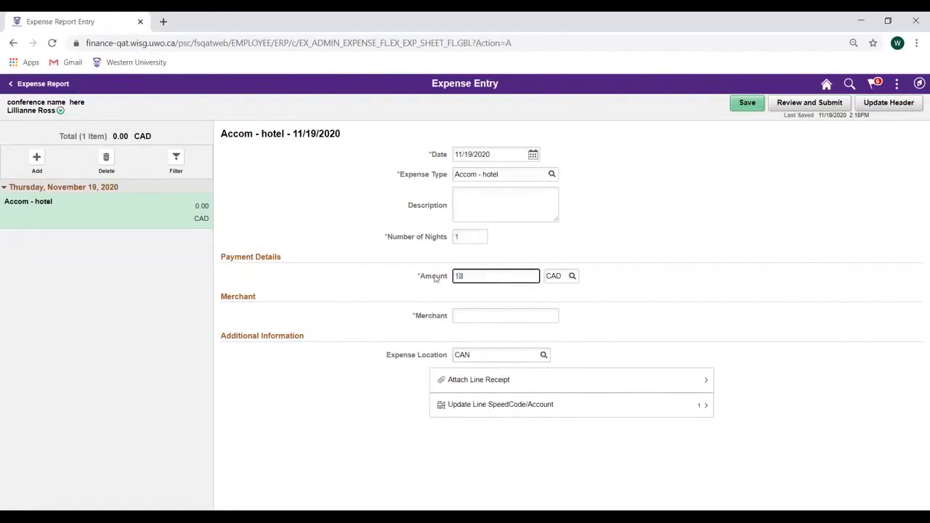
type("0")
left_click(463, 320)
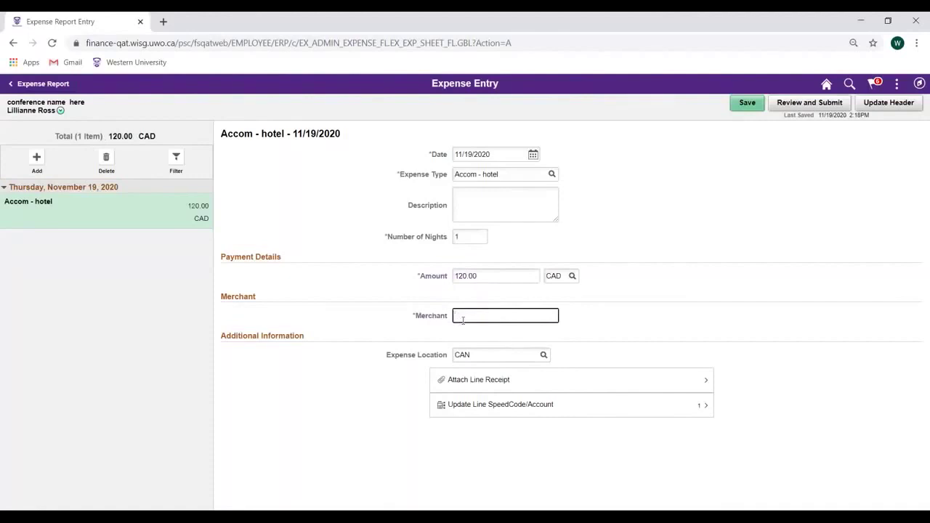
type("hotel name here")
Upload Test_Attachment.pdf from this computer as the hotel line's receipt, described 'hotel name receipt'.
left_click(585, 380)
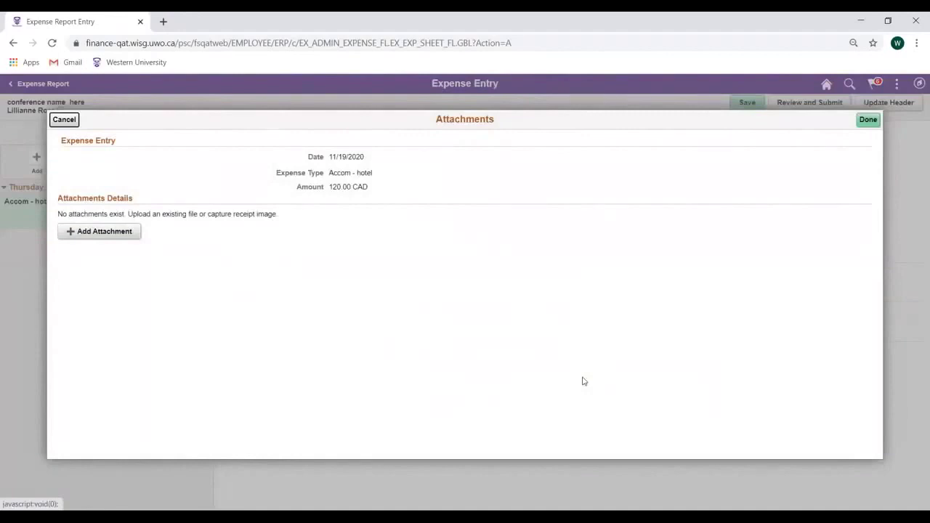
left_click(87, 234)
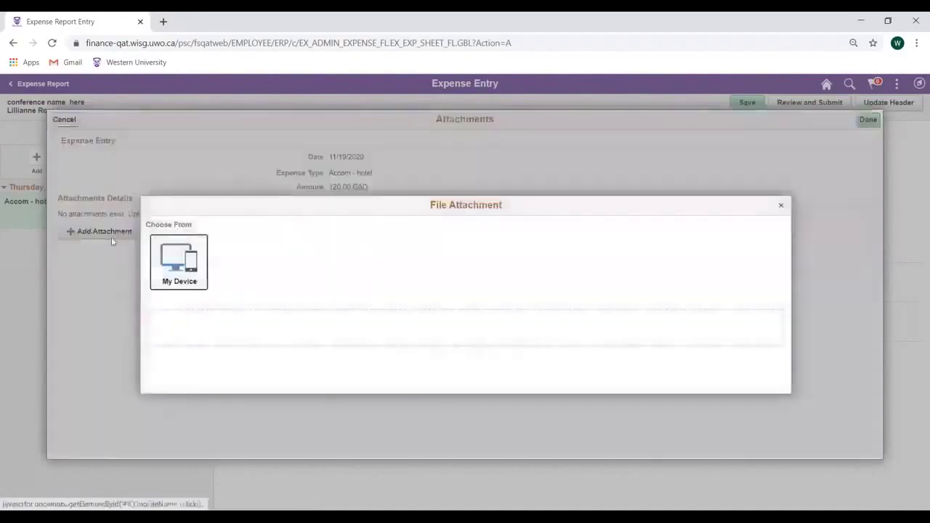
left_click(181, 266)
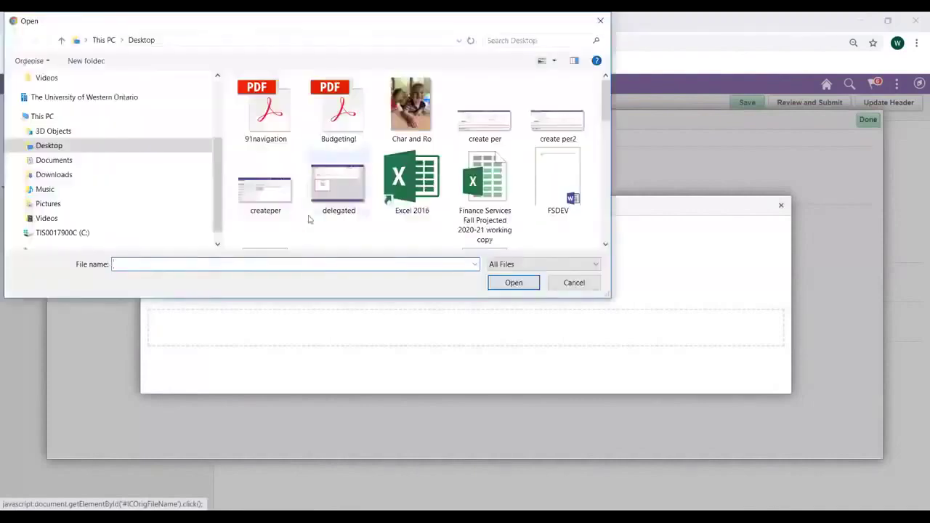
scroll(312, 218, "down", 6)
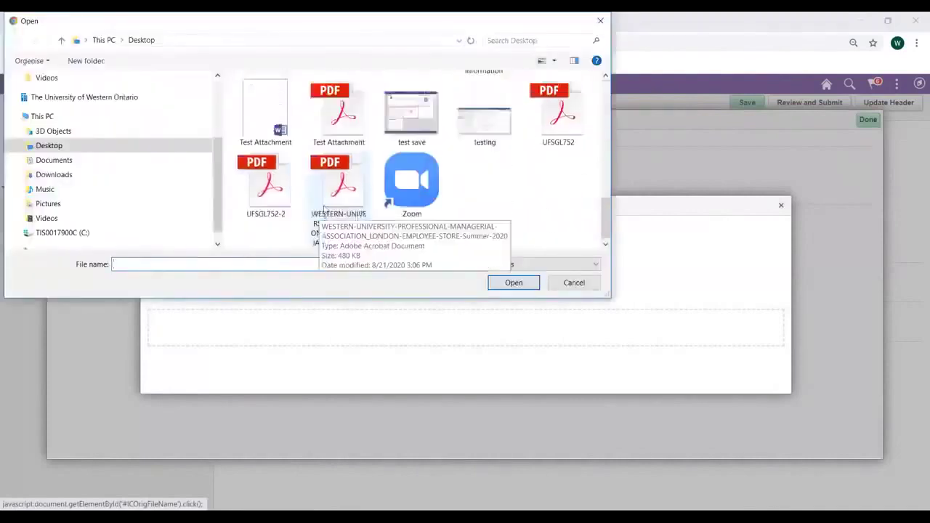
double_click(335, 120)
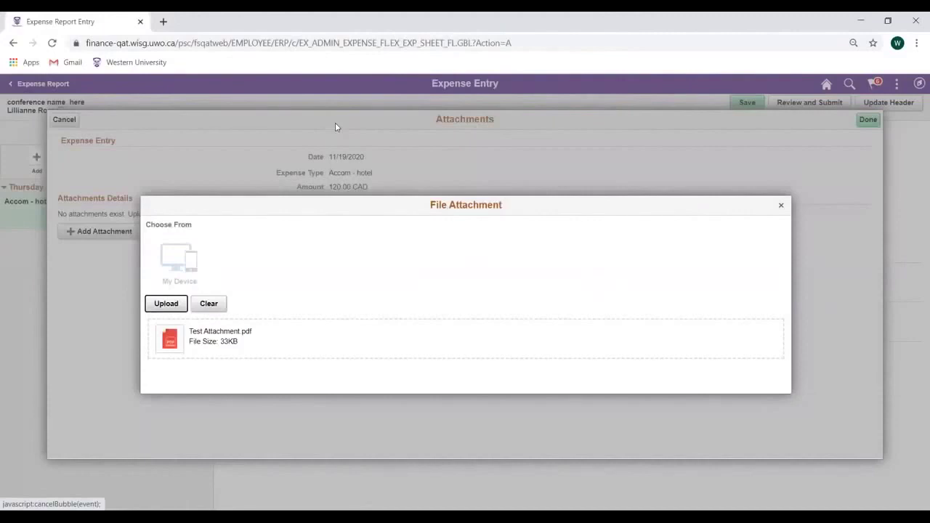
left_click(166, 303)
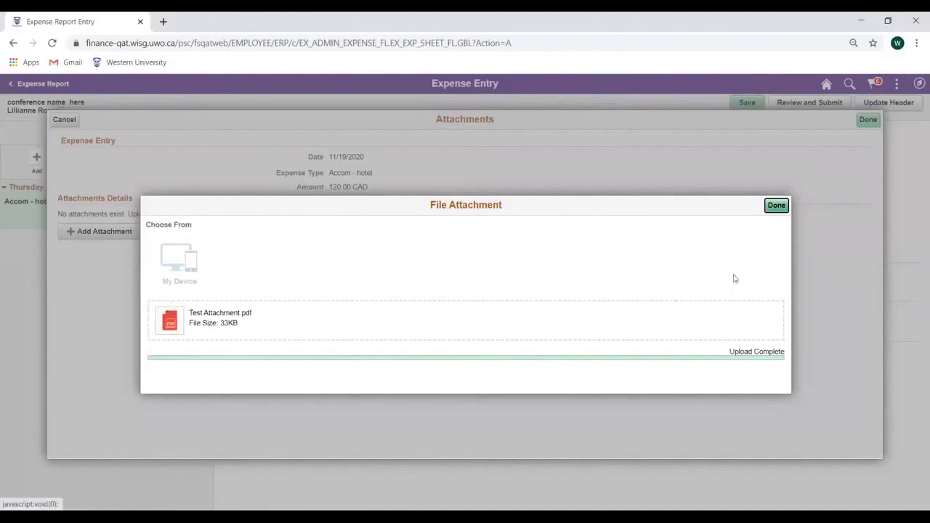
left_click(776, 206)
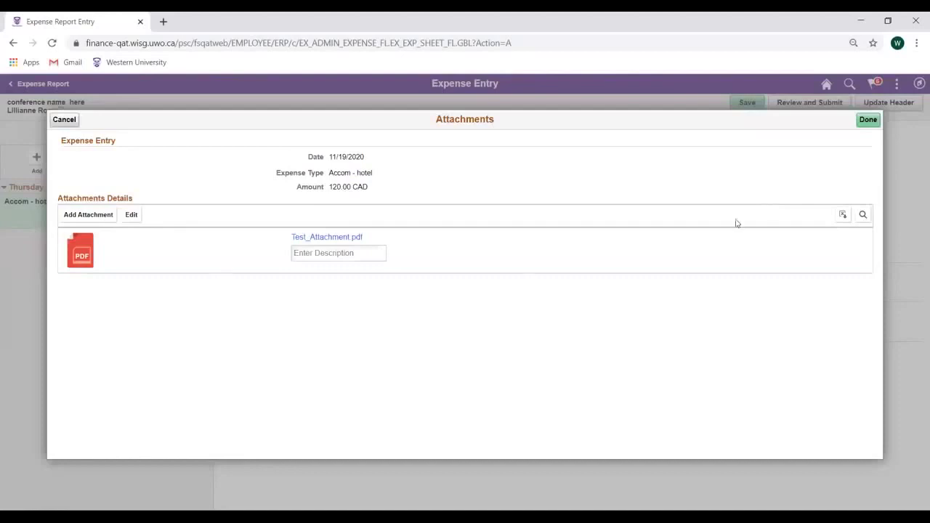
left_click(338, 254)
type("hotel room")
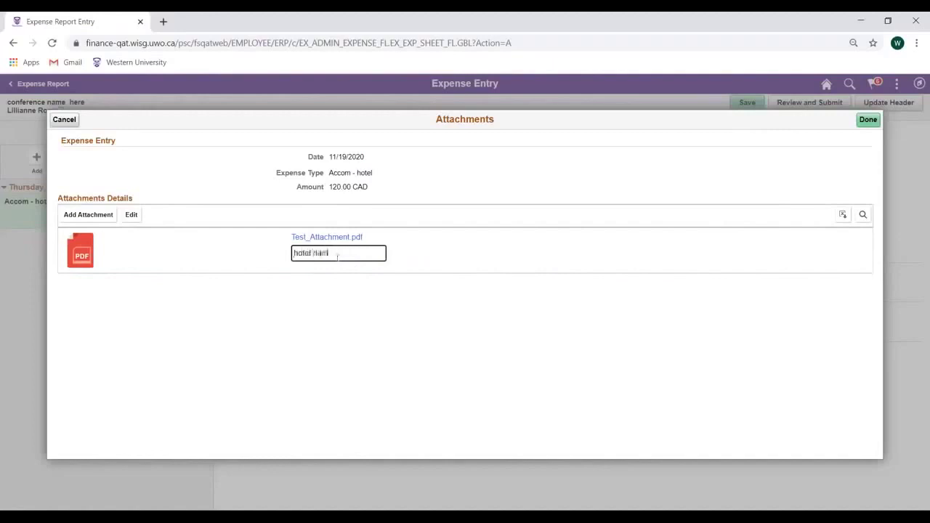
type("e (receipt")
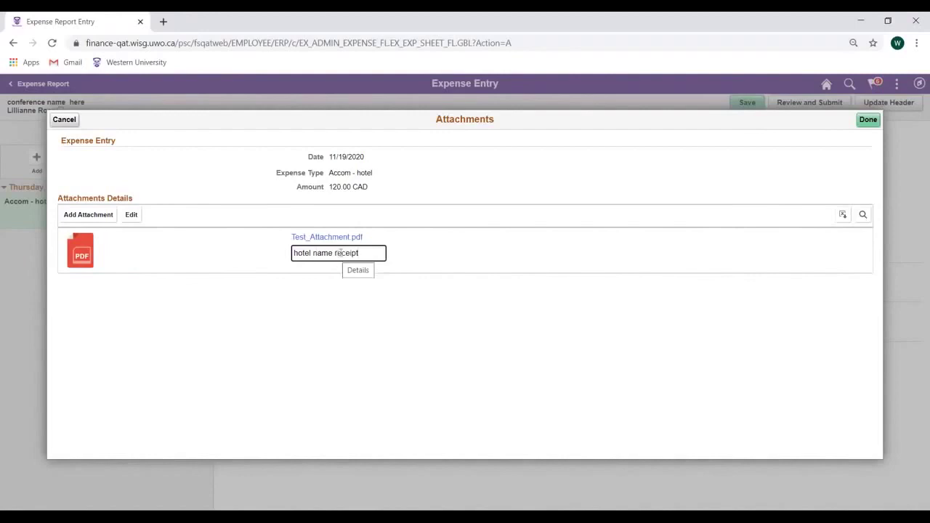
left_click(868, 121)
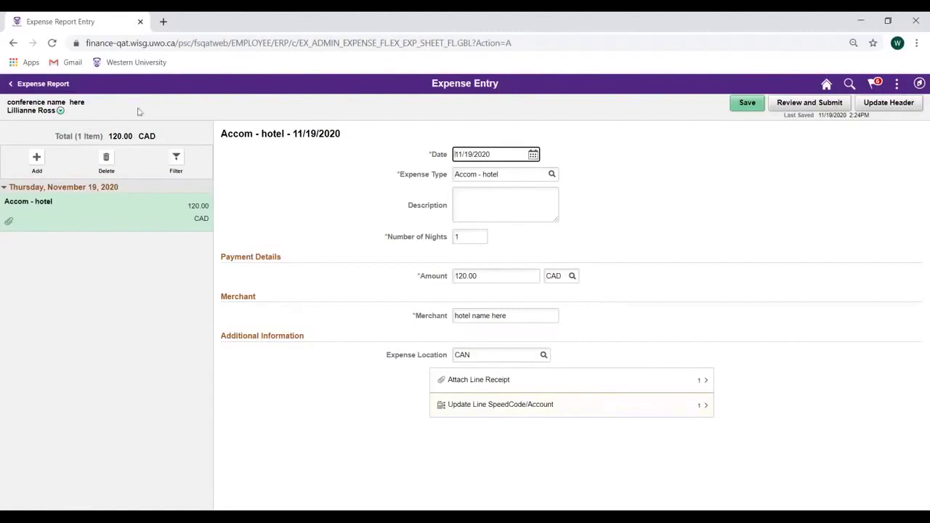
Add a new blank expense line and bring up its Expense Type lookup list.
left_click(38, 158)
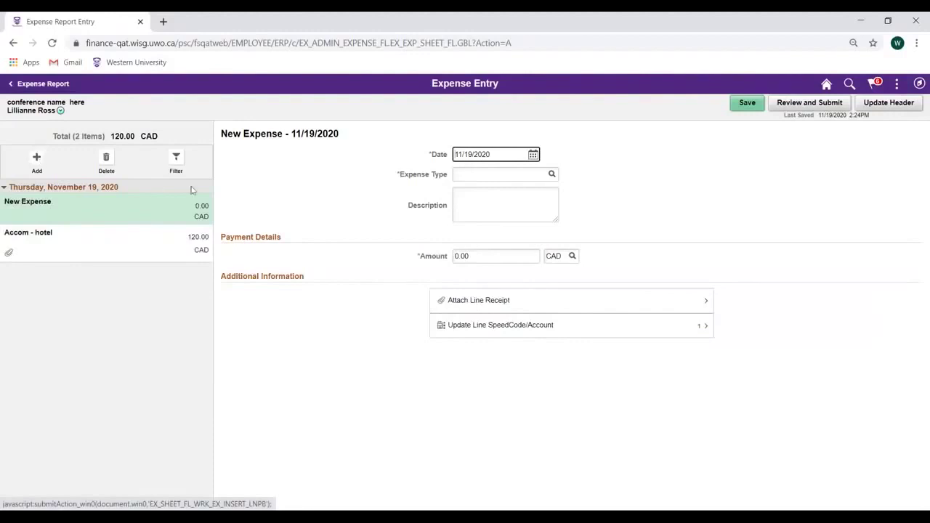
left_click(477, 175)
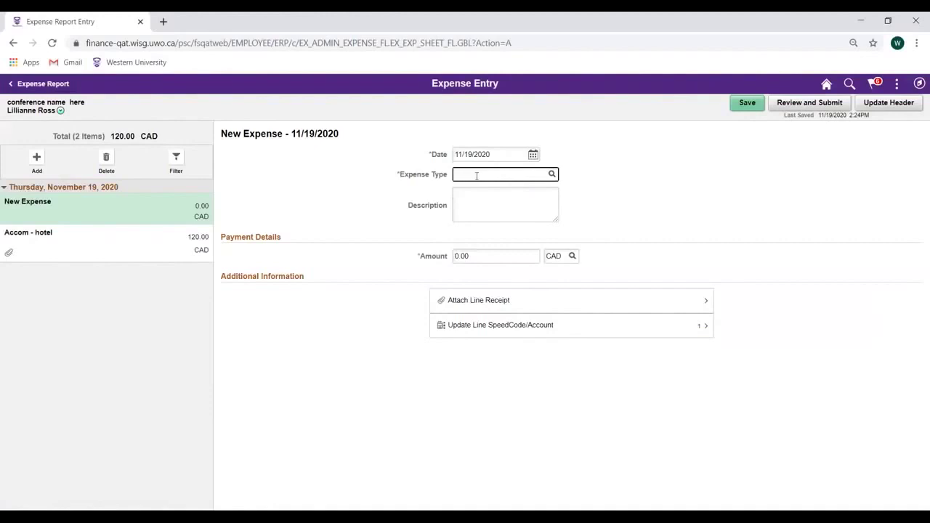
left_click(551, 176)
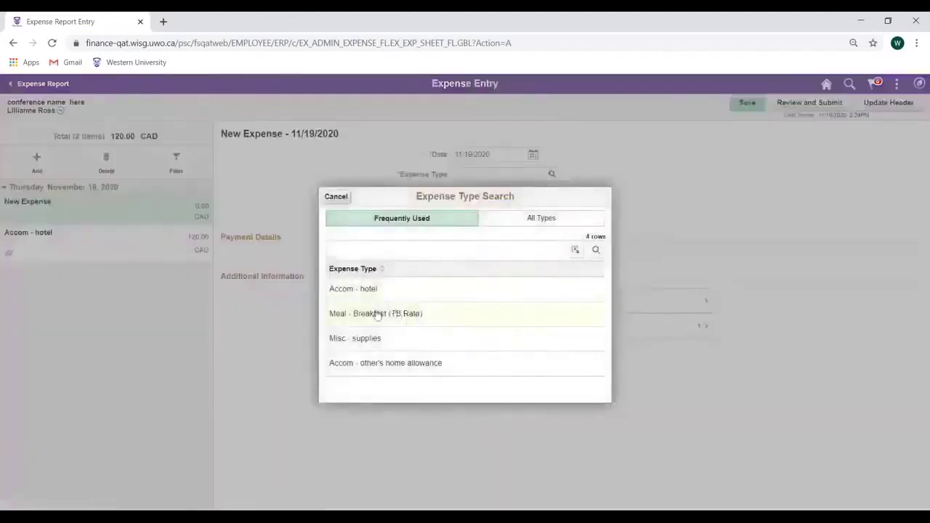
Give the Meal - Breakfast line amount 12.00 and merchant 'restaurant', then return to the hotel line.
left_click(378, 313)
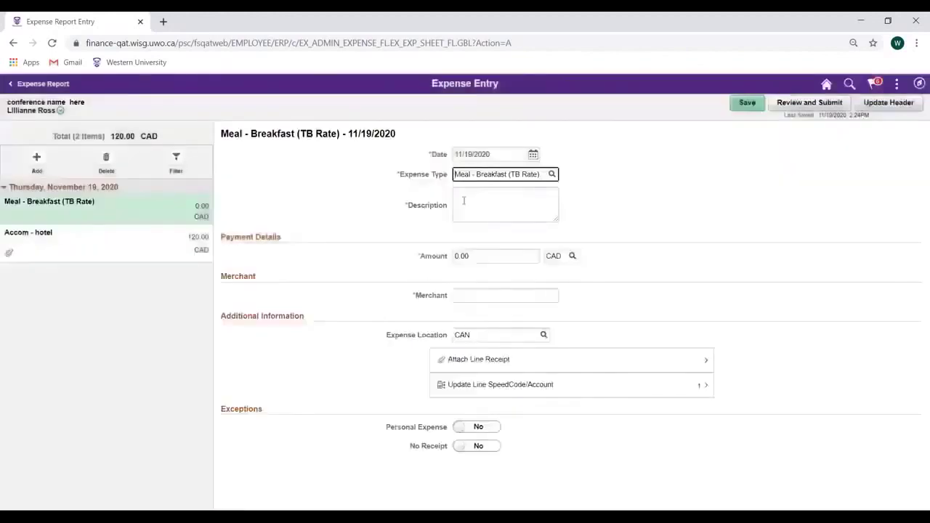
left_click(464, 200)
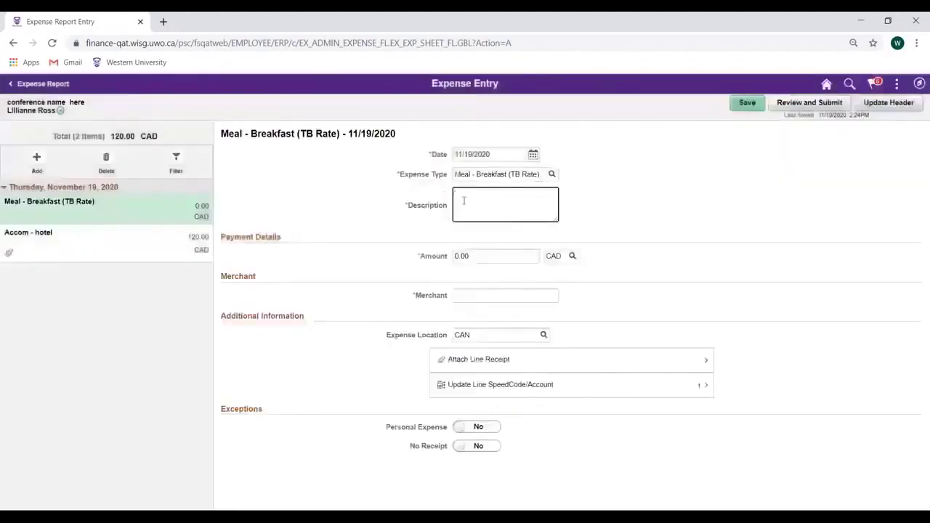
left_click(442, 259)
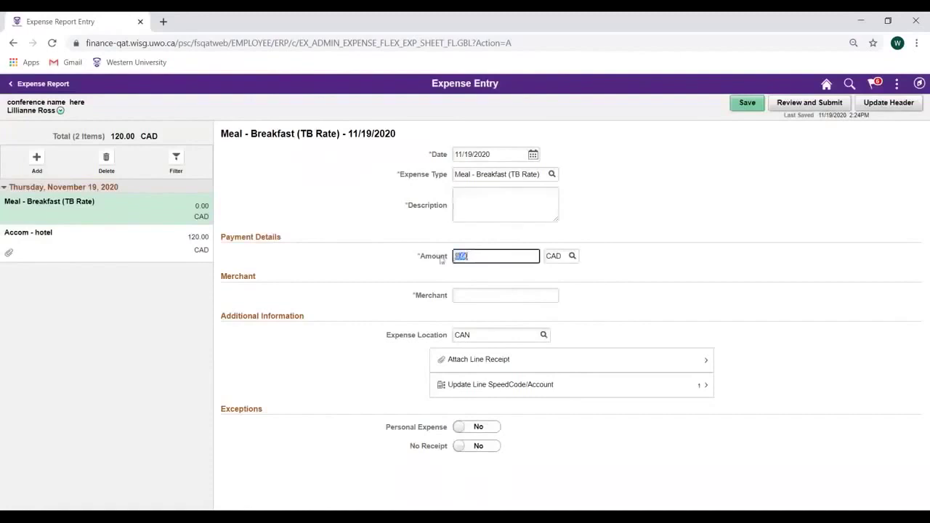
type("12")
left_click(467, 295)
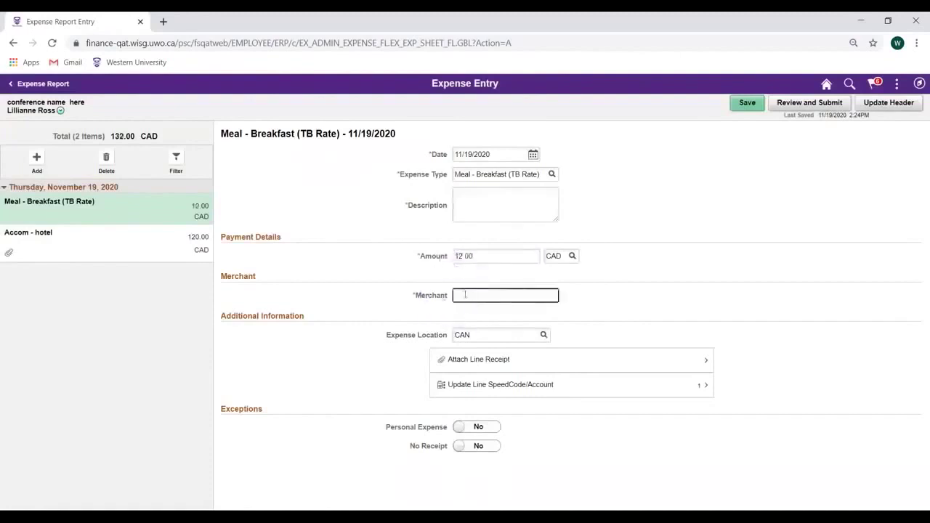
type("restaurant")
left_click(125, 241)
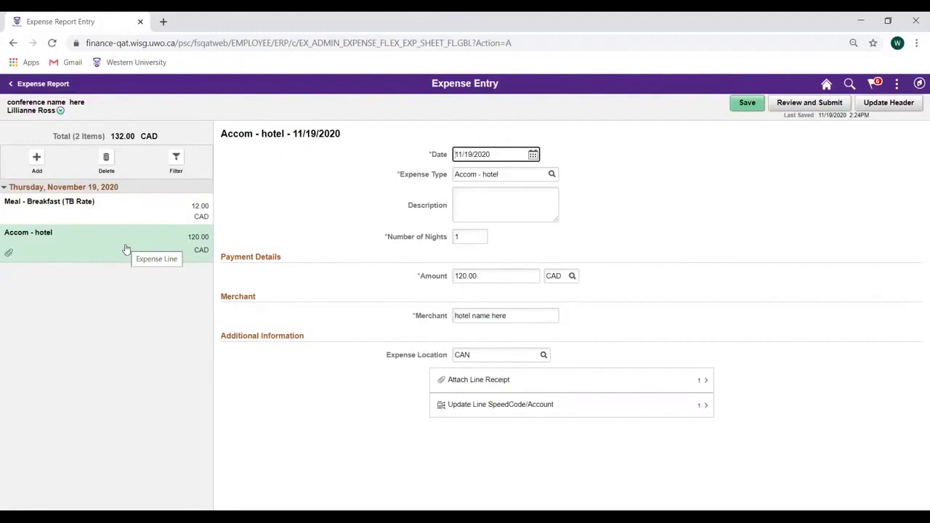
left_click(106, 158)
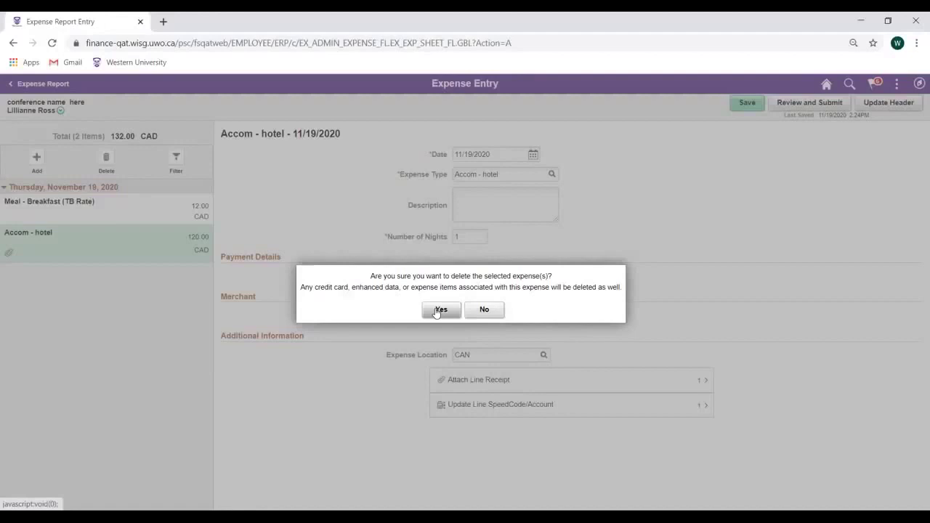
left_click(484, 309)
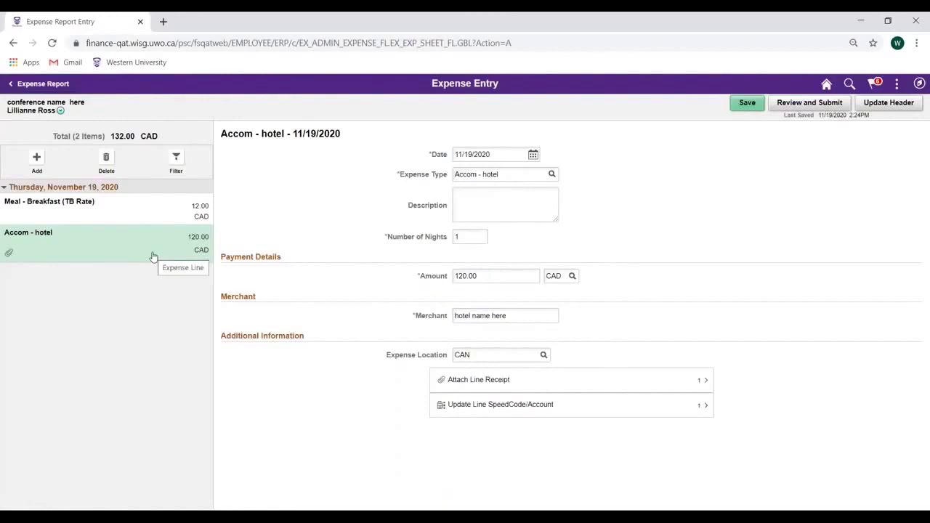
left_click(177, 159)
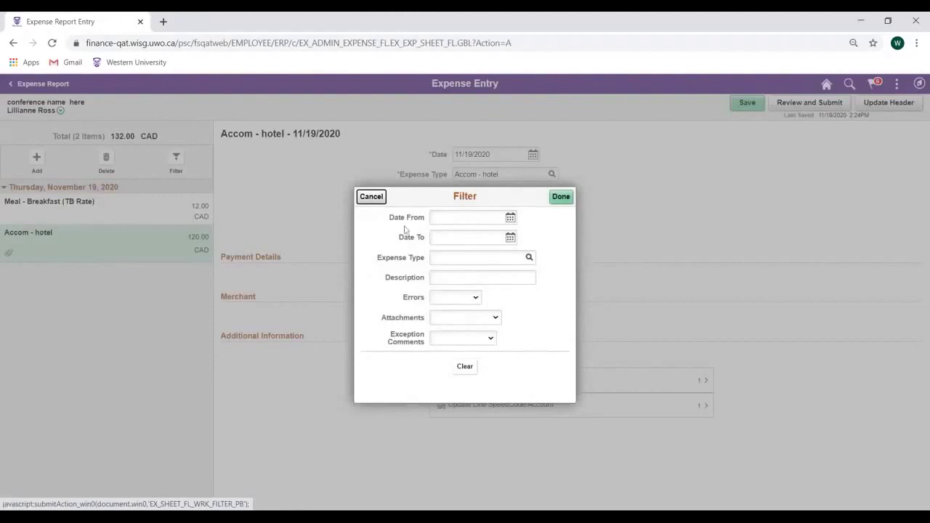
left_click(565, 202)
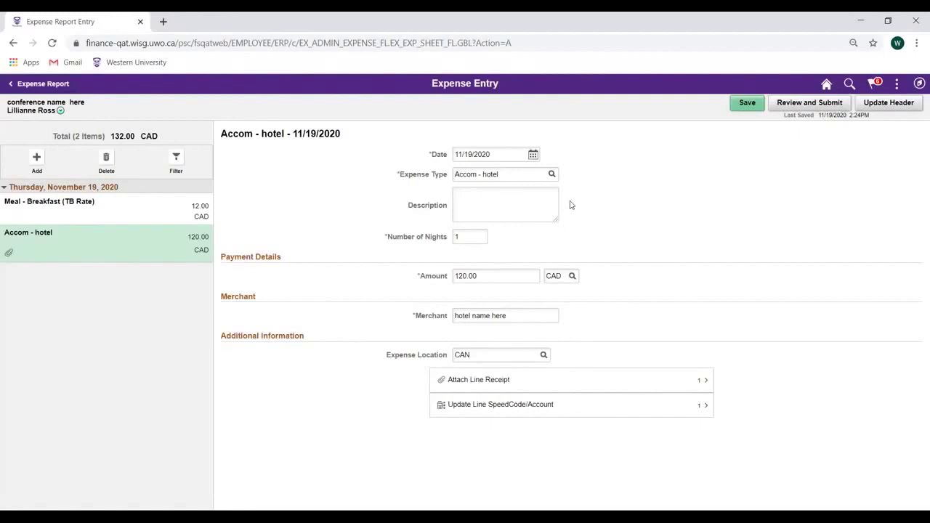
Save the report and view the breakfast line's missing-description error.
left_click(744, 105)
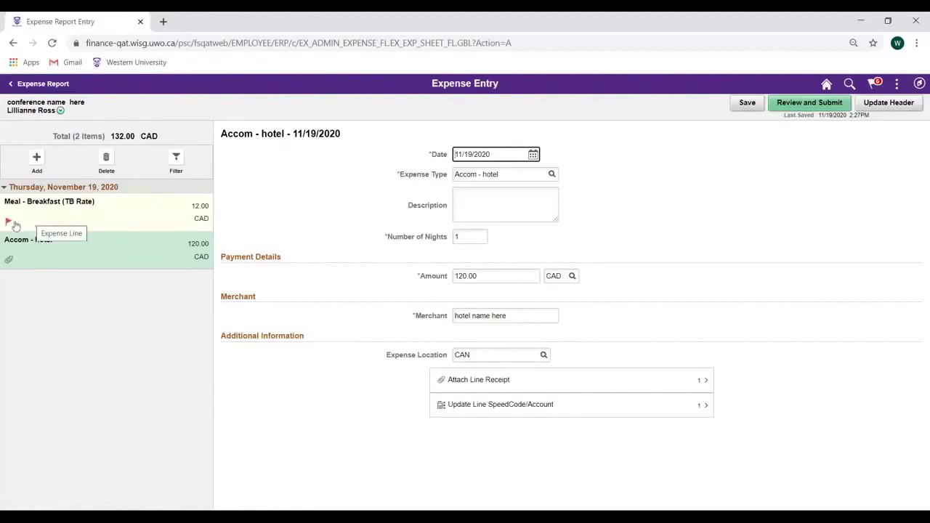
left_click(16, 224)
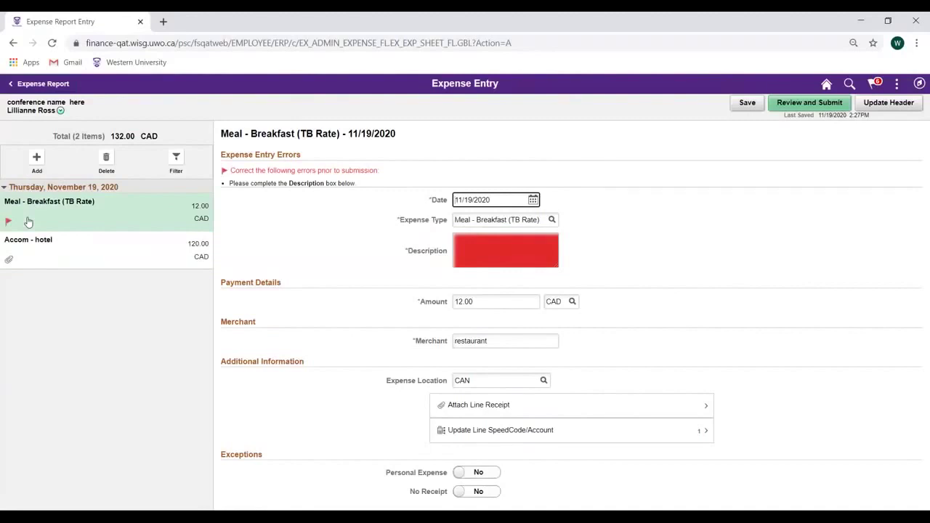
Enter 'enter relevant information here' as the breakfast line's description and save the report.
left_click(481, 249)
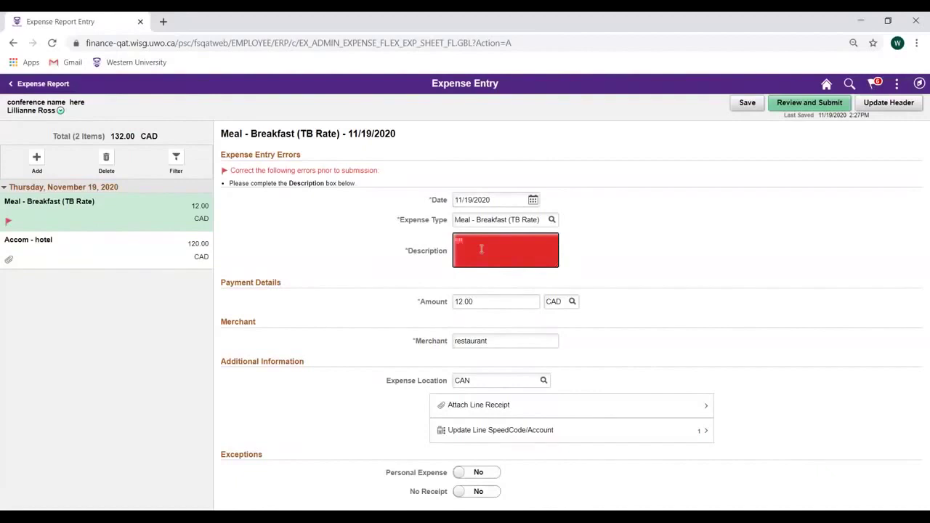
type("test test")
type("ast")
type(" inform")
type("ation here")
left_click(746, 104)
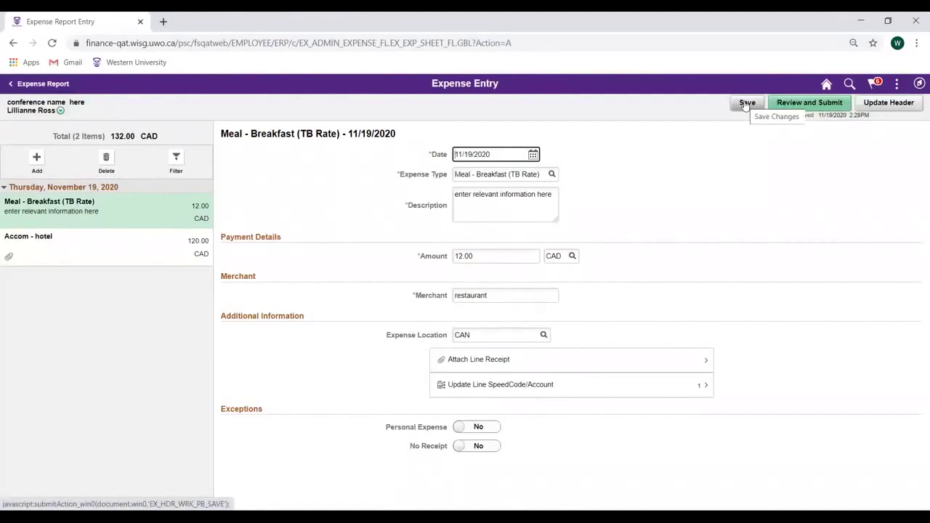
Go to the Expense Summary and view its empty Notes and Research Documentation.
left_click(795, 105)
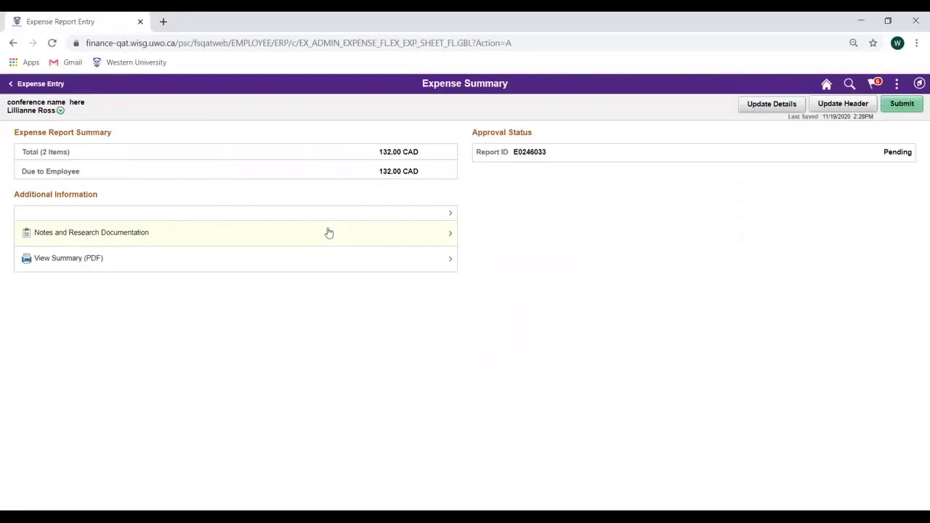
left_click(322, 234)
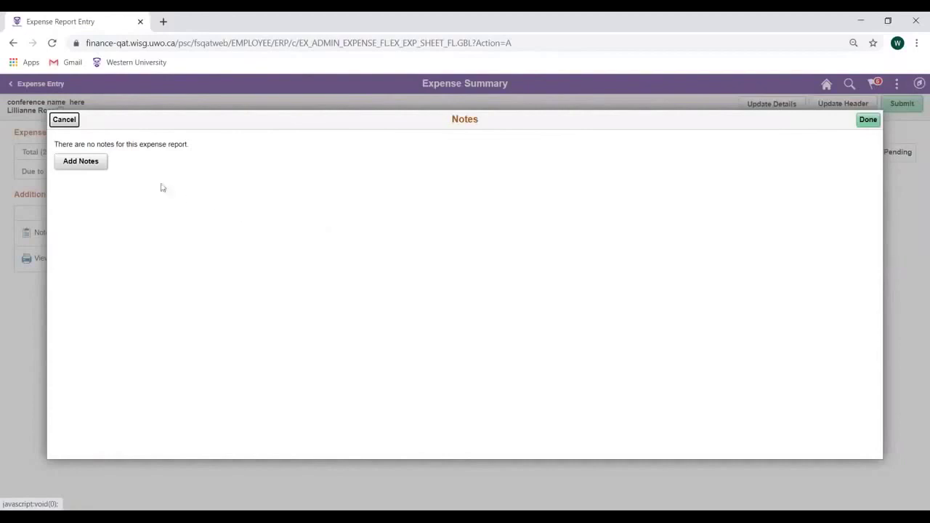
Save a three-line note: conference name, conference purpose, additional research info if applicable.
left_click(91, 166)
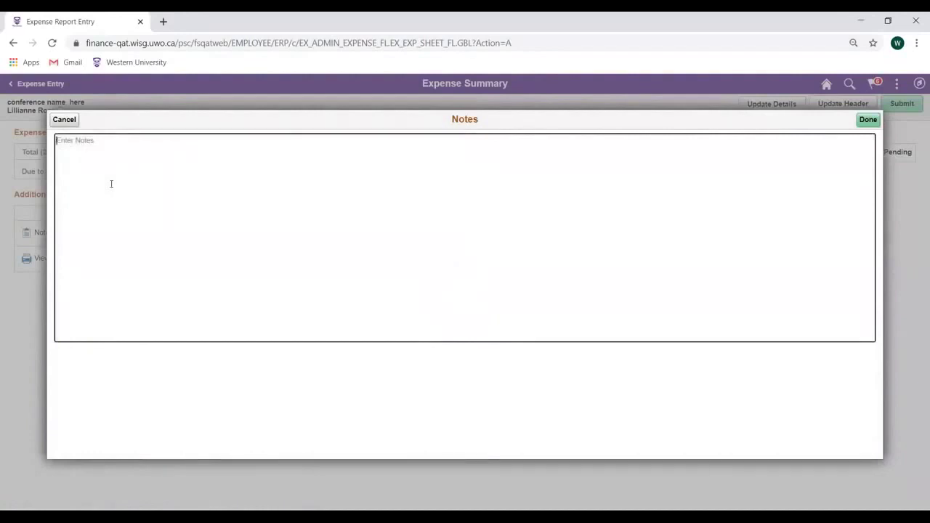
type("conference name")
key("Return")
type("details")
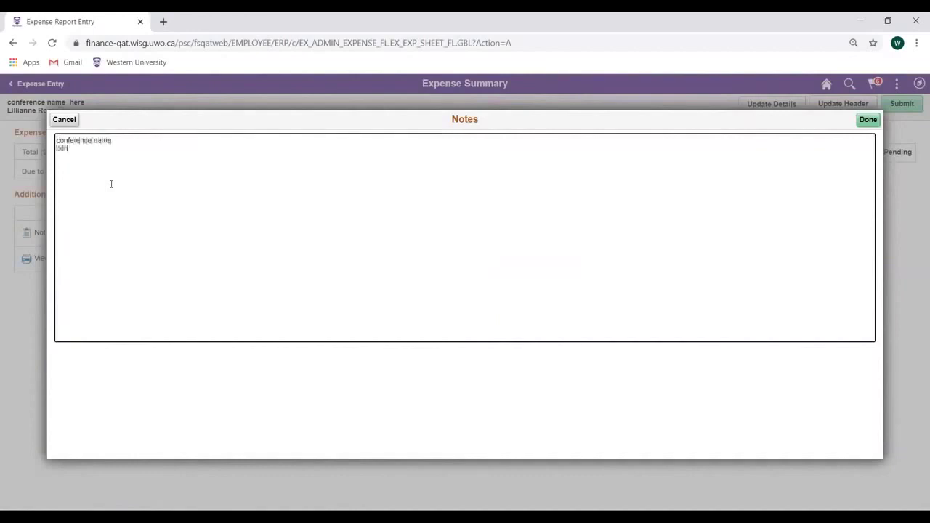
type("ence purpose")
key("Return")
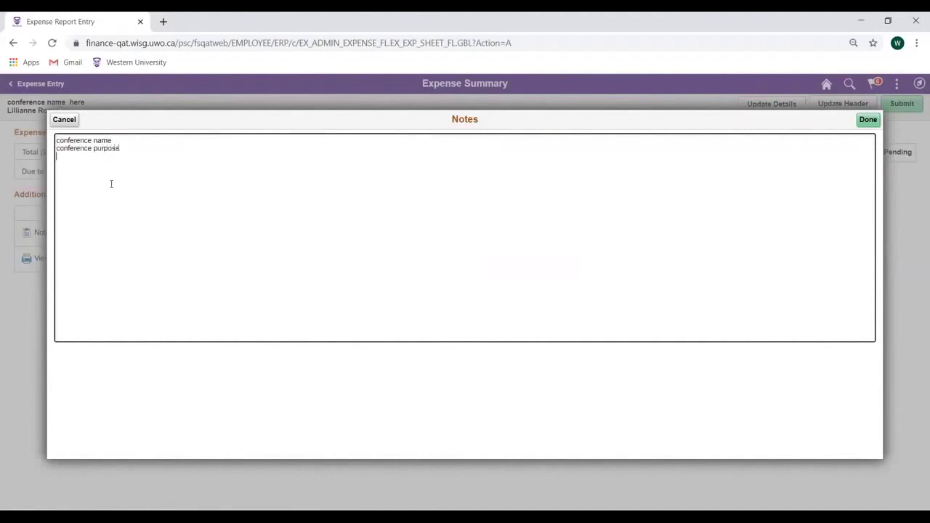
type("additional i")
type("esearch info")
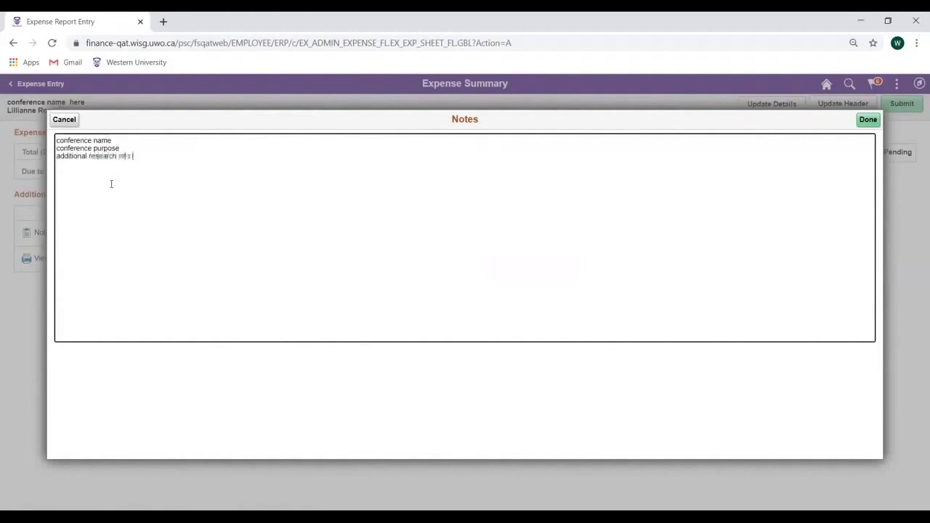
type("fo if applicable.")
left_click(864, 122)
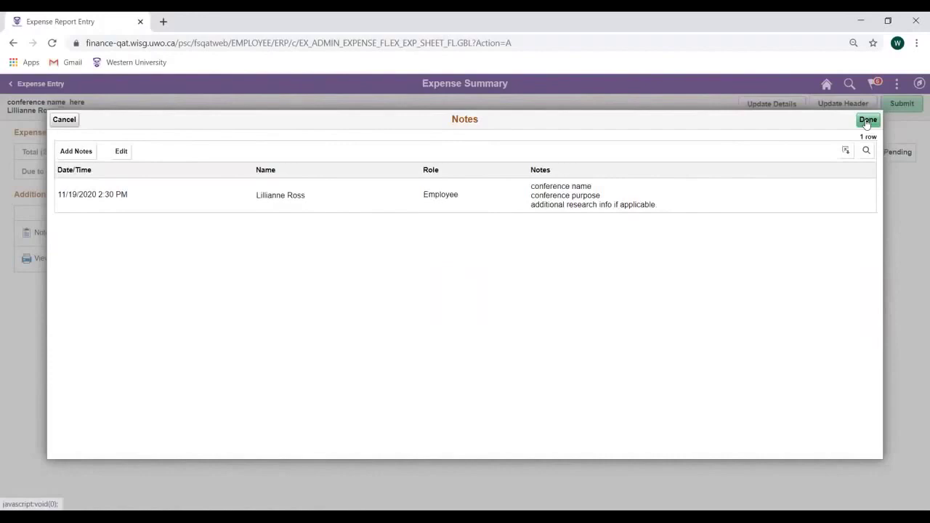
left_click(866, 122)
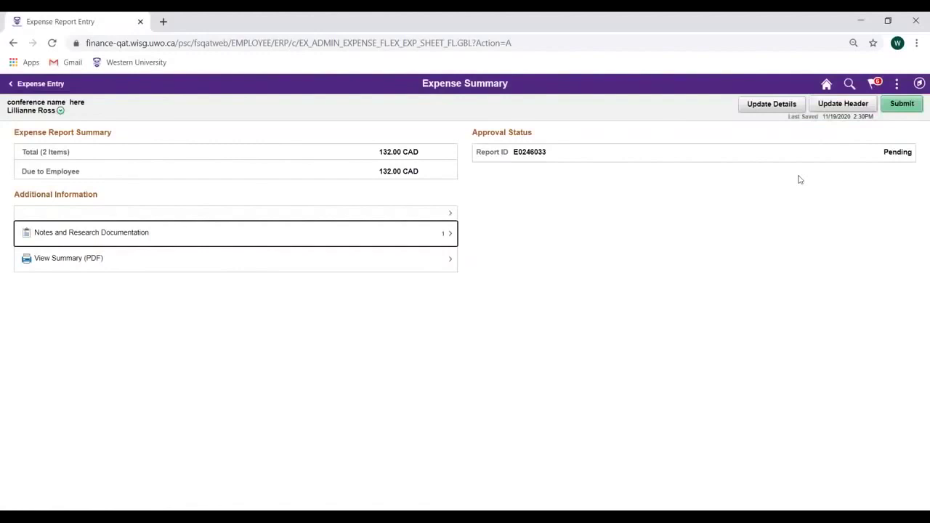
Submit the 132.00 CAD expense report and confirm the submission certification.
left_click(900, 106)
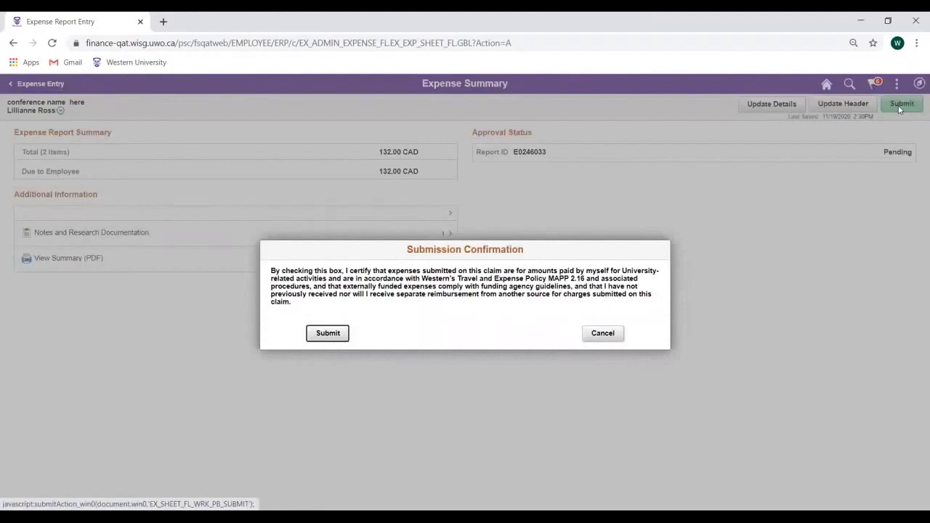
left_click(320, 339)
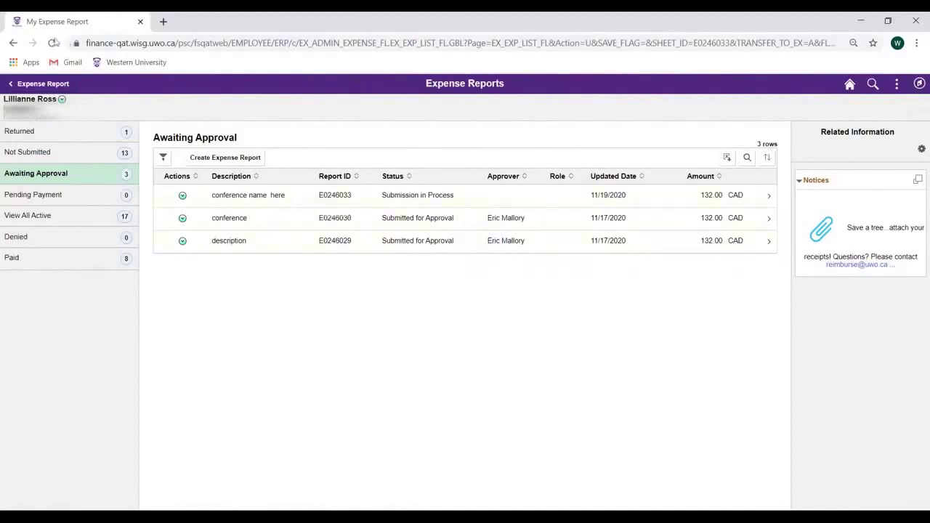
Reload the Expense Reports list to refresh the conference report's approval status.
left_click(52, 43)
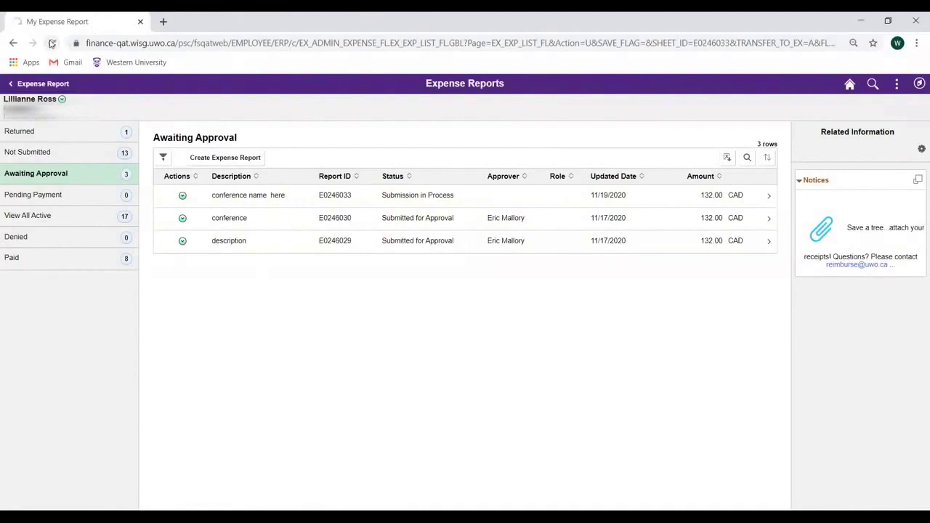